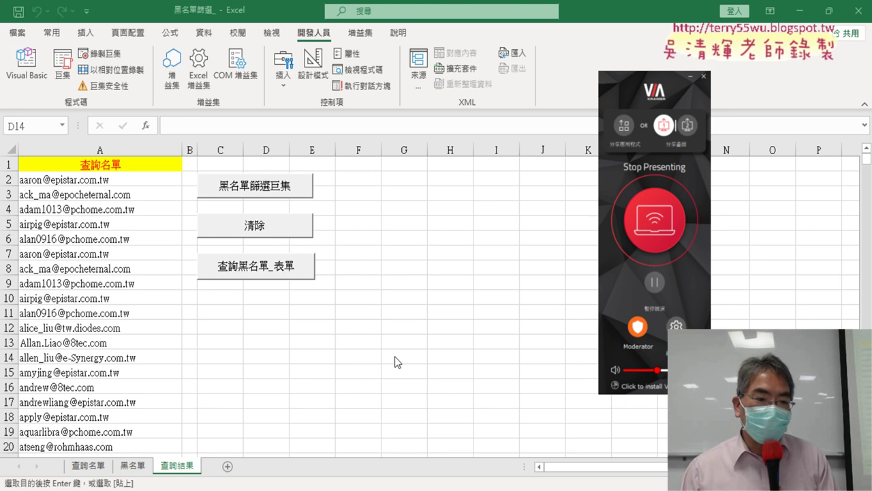
Step: Test the 清除 and 黑名單篩選巨集 buttons repeatedly, clearing and refilling column A
left_click(280, 227)
left_click(283, 193)
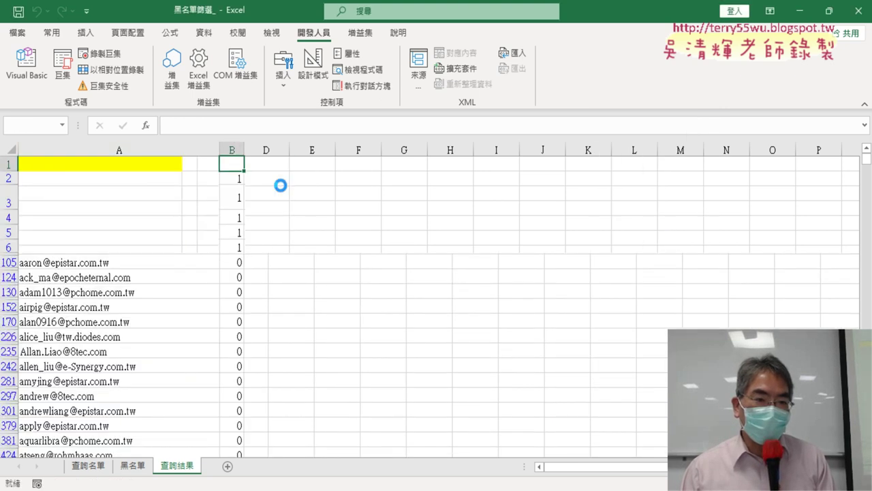
left_click(267, 232)
left_click(270, 198)
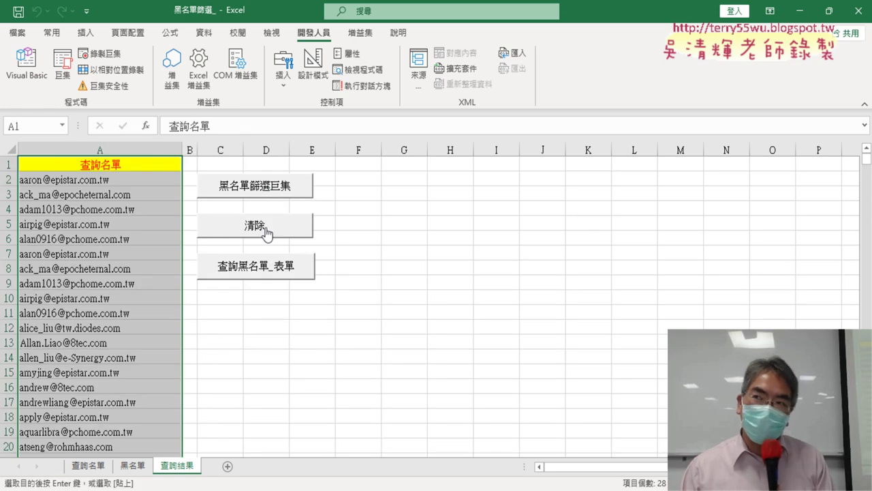
left_click(368, 235)
left_click(303, 231)
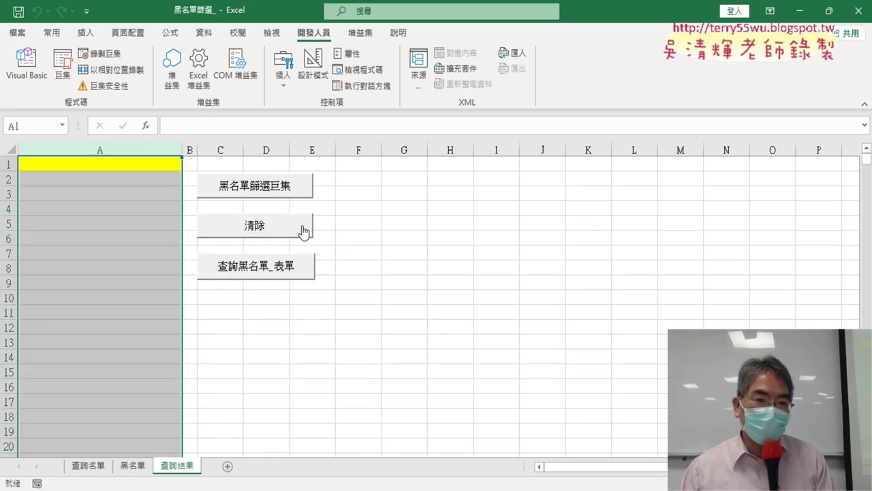
left_click(285, 192)
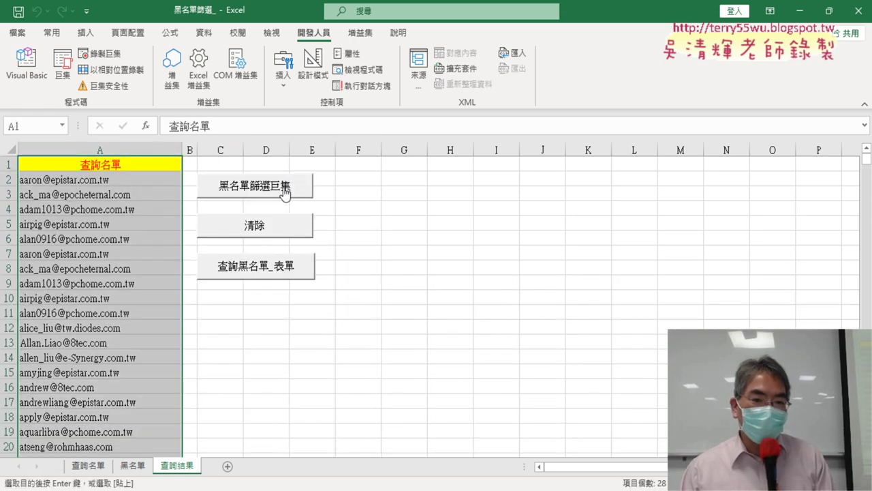
left_click(275, 230)
left_click(238, 190)
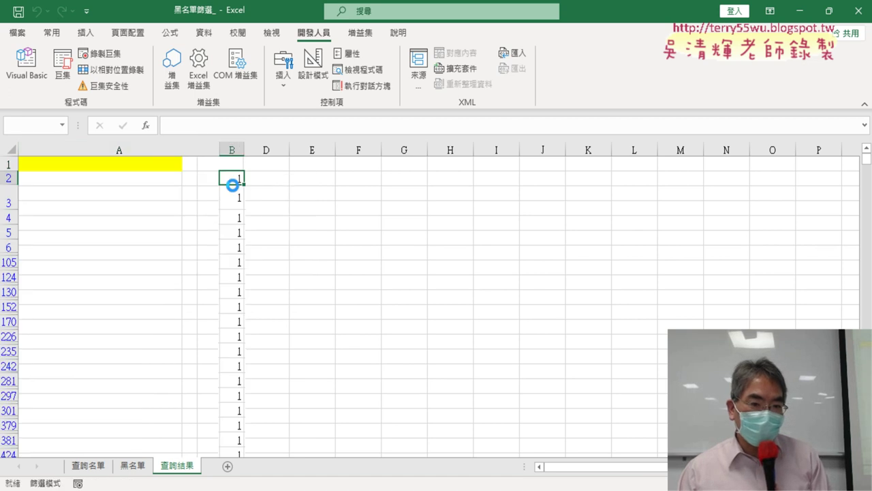
left_click(247, 225)
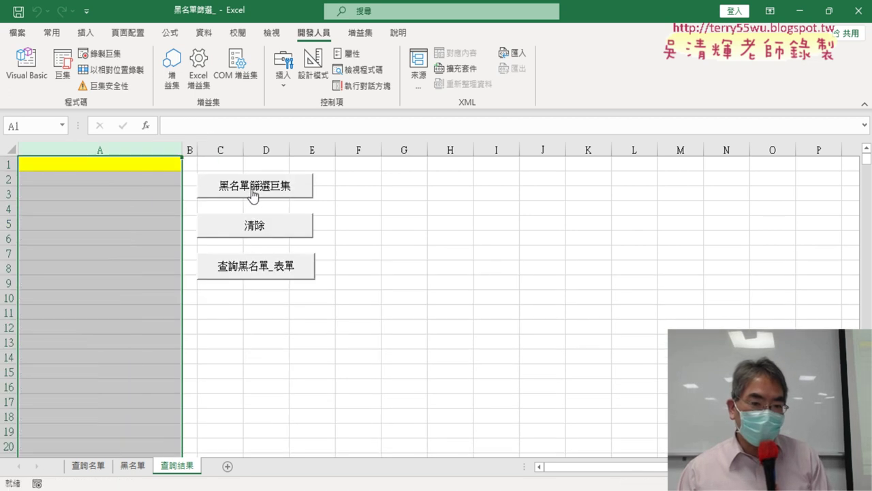
left_click(252, 196)
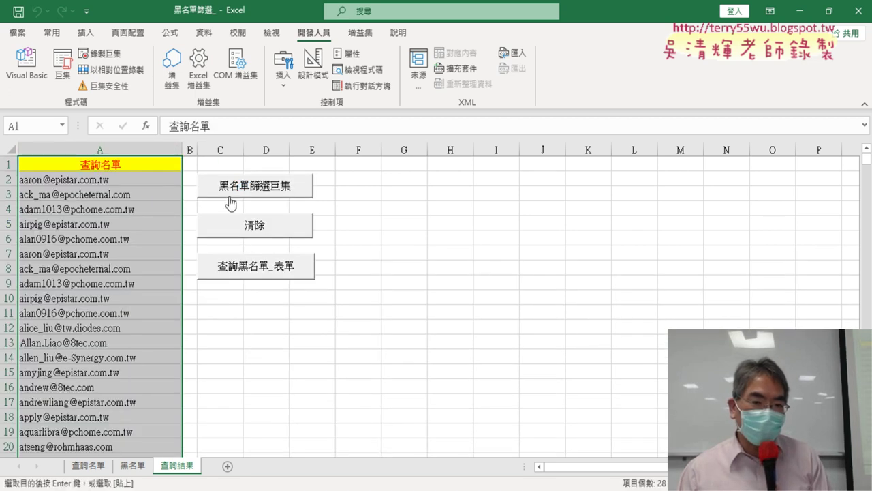
left_click(235, 192)
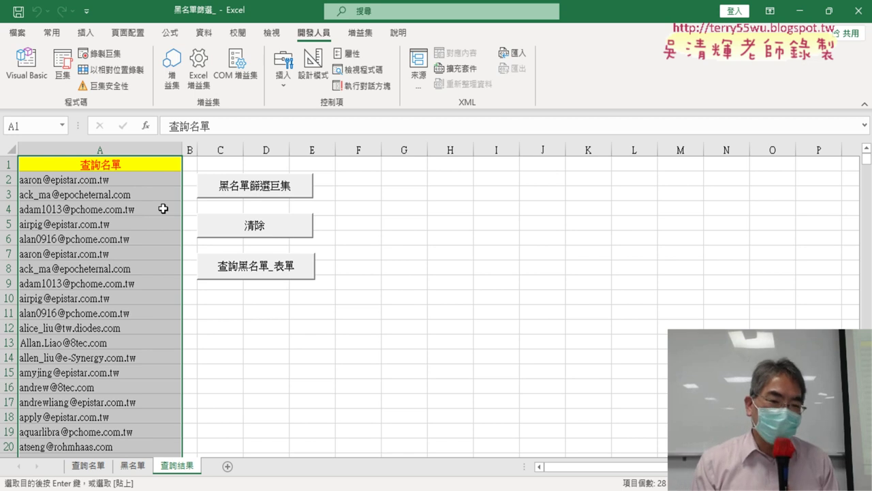
Step: Clear and rerun the blacklist filter twice more, then open the 黑名單篩選巨集 code in Visual Basic
left_click(257, 229)
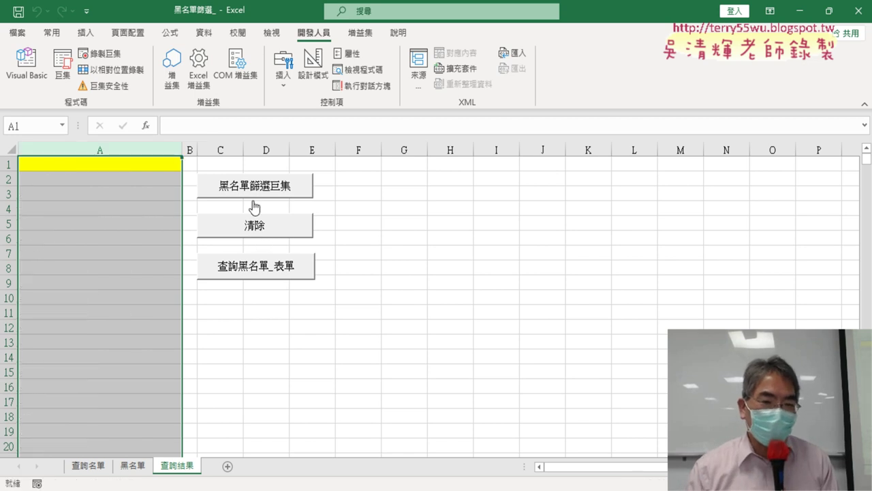
left_click(255, 189)
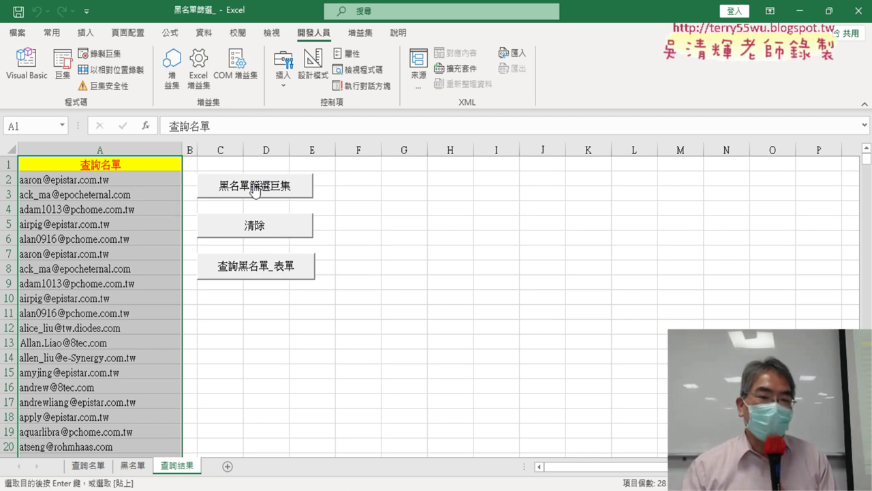
left_click(259, 227)
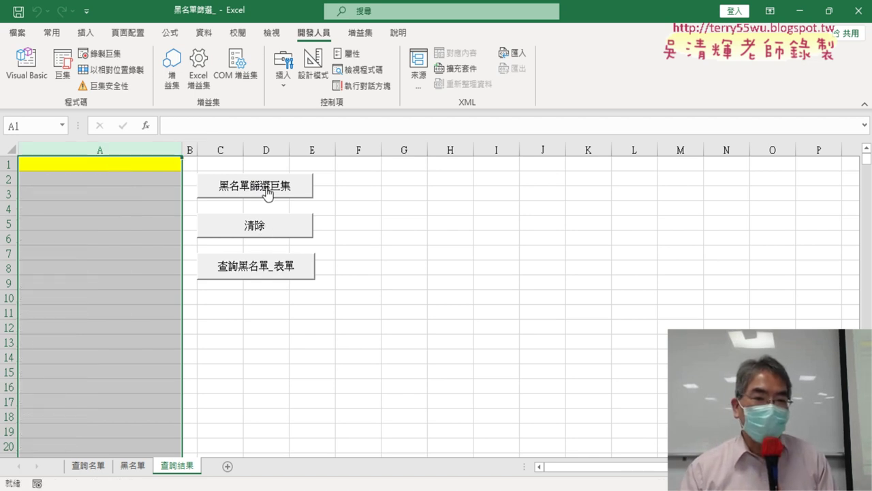
left_click(268, 192)
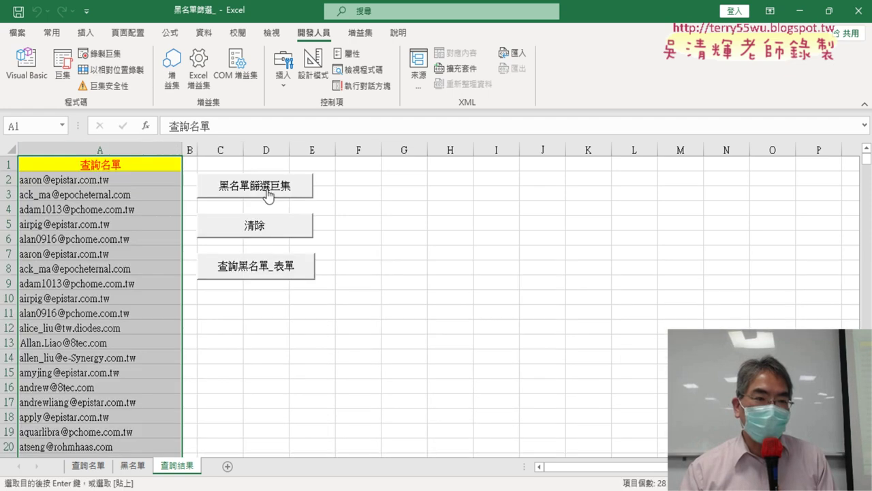
left_click(25, 75)
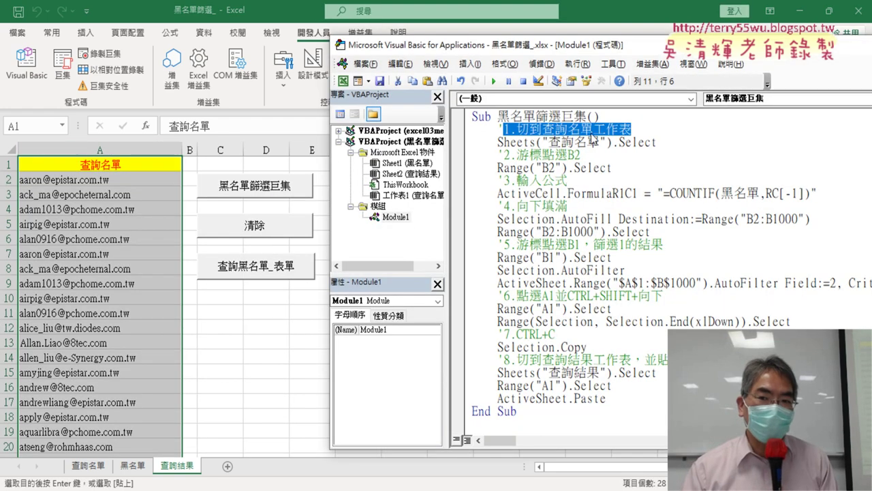
Step: Add an indented blank line directly below the Sub 黑名單篩選巨集() heading
left_click(607, 117)
key("Return")
key("Tab")
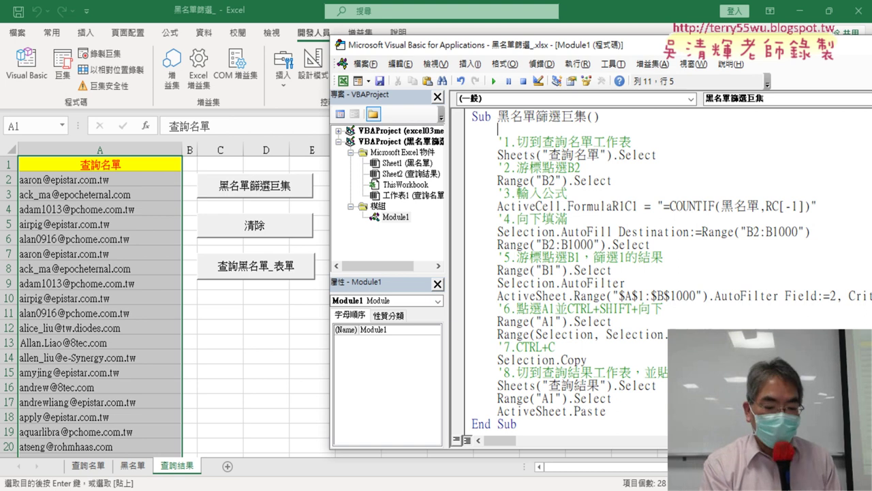
Step: Begin the new line with Application.s so the ScreenUpdating suggestion appears
type("a")
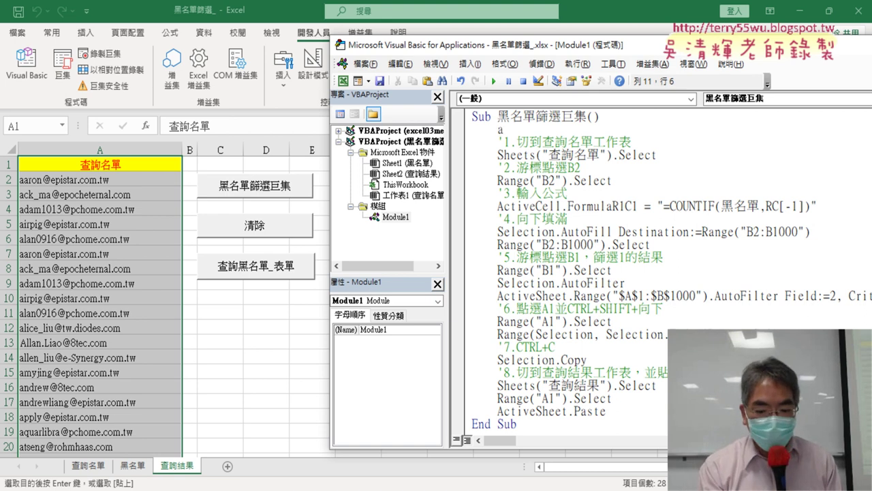
type("pp")
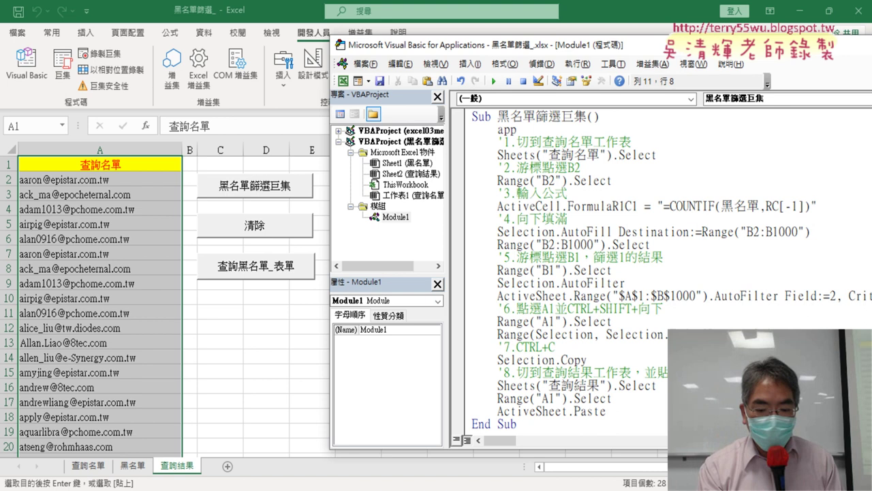
type("lic")
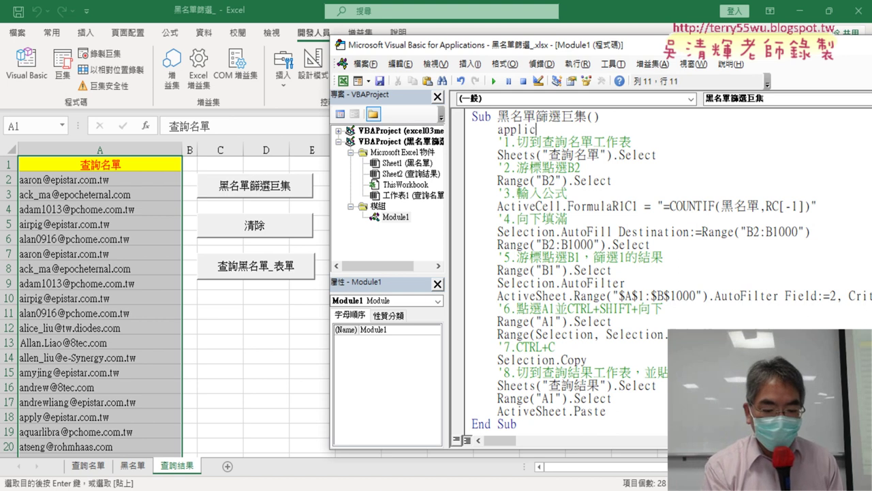
type("atio")
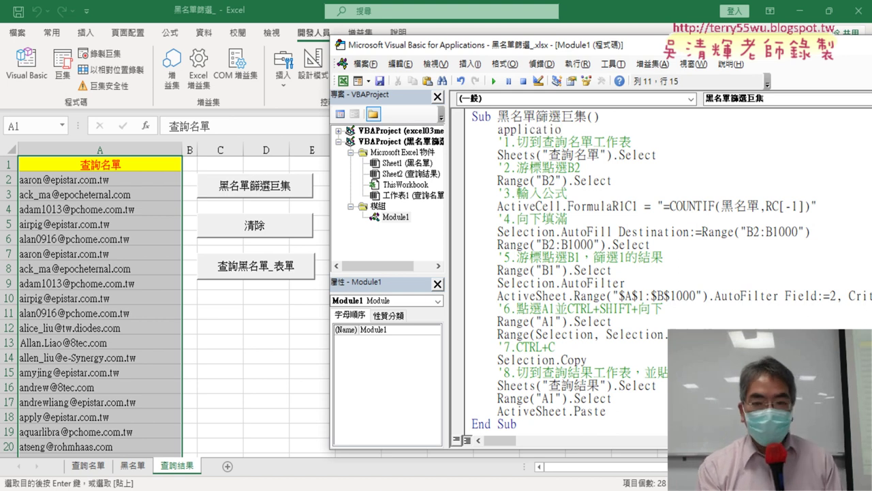
type("n")
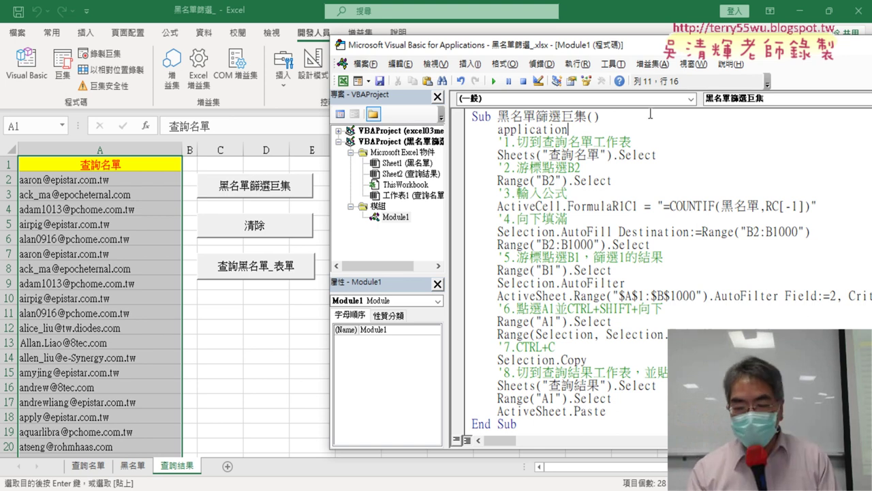
type(".")
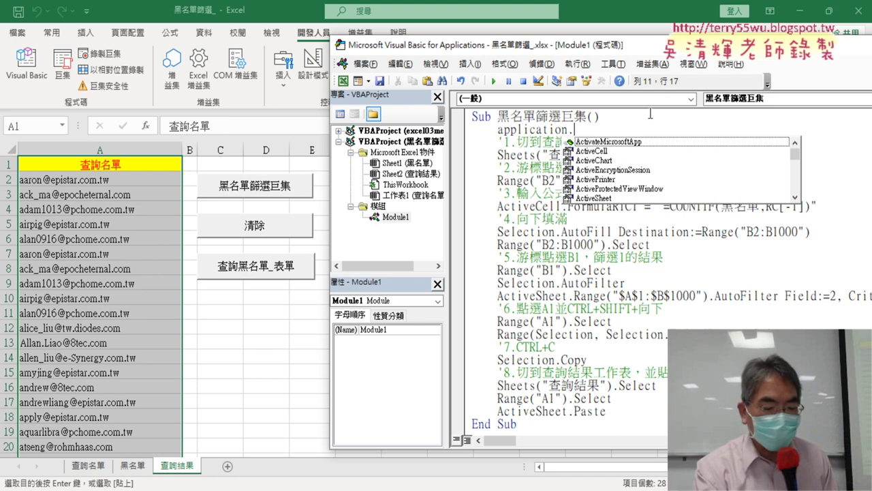
type("s")
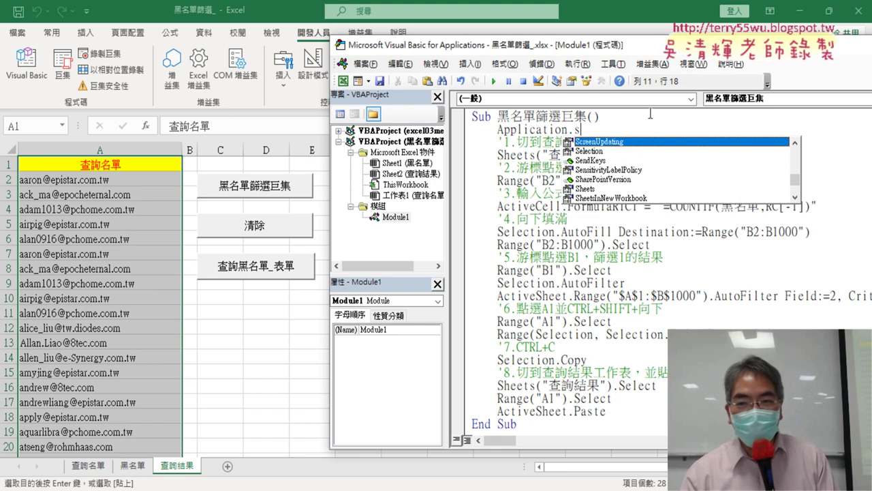
Step: Complete the first line as Application.ScreenUpdating = False and select the statement
double_click(632, 143)
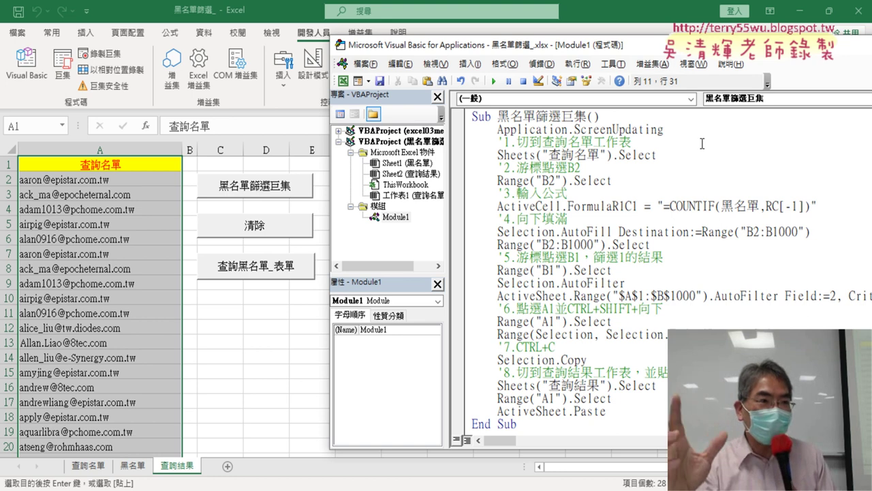
type("=")
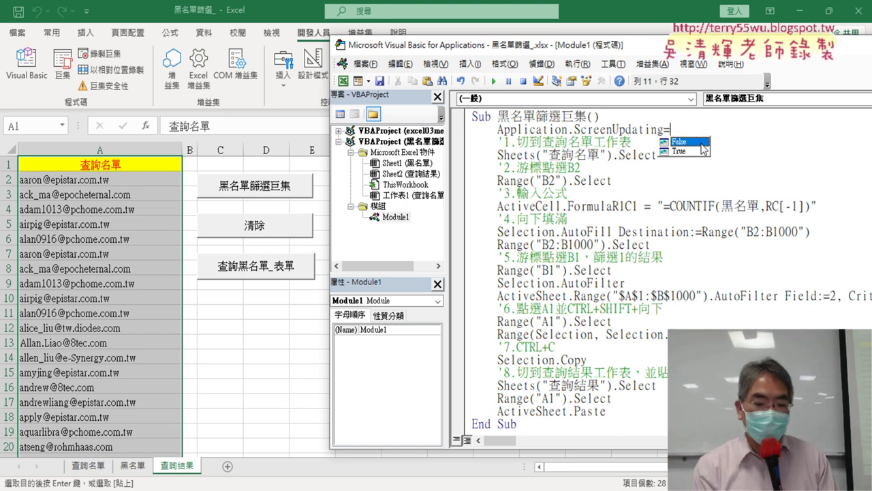
double_click(702, 142)
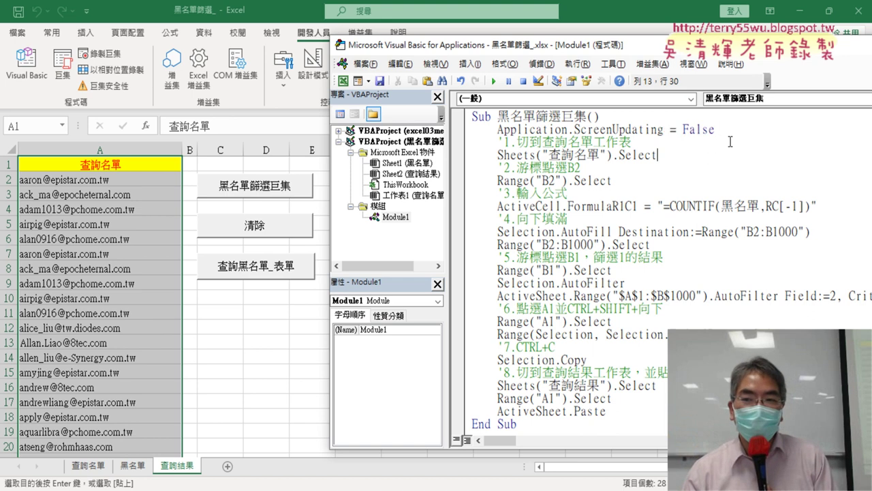
left_click_drag(714, 130, 498, 129)
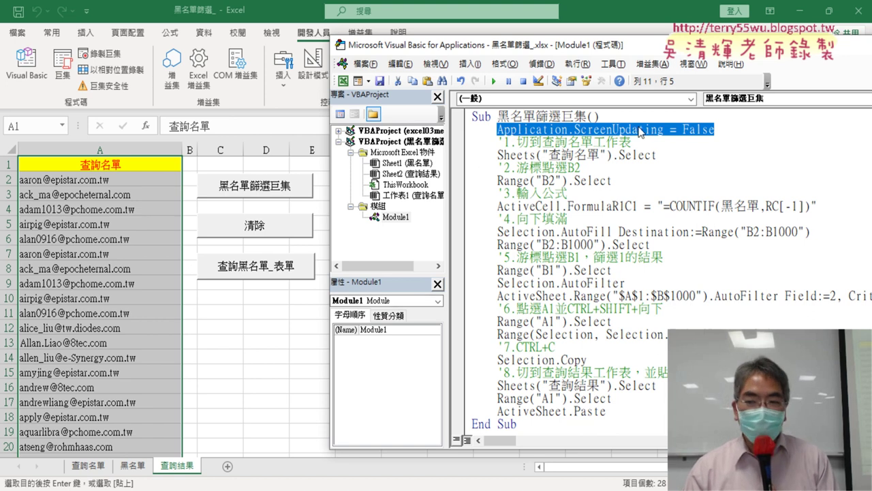
Step: Back in the workbook, clear column A and rerun the edited macro to test it
left_click(286, 326)
left_click(307, 230)
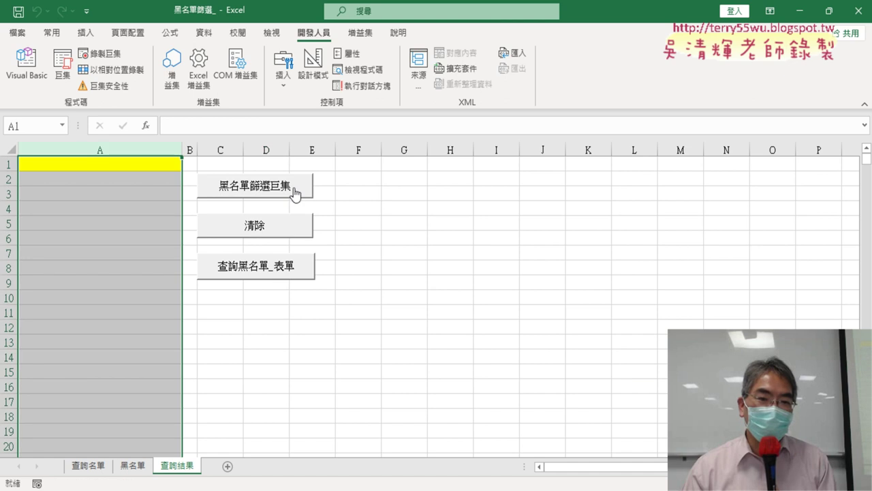
left_click(294, 194)
left_click(284, 230)
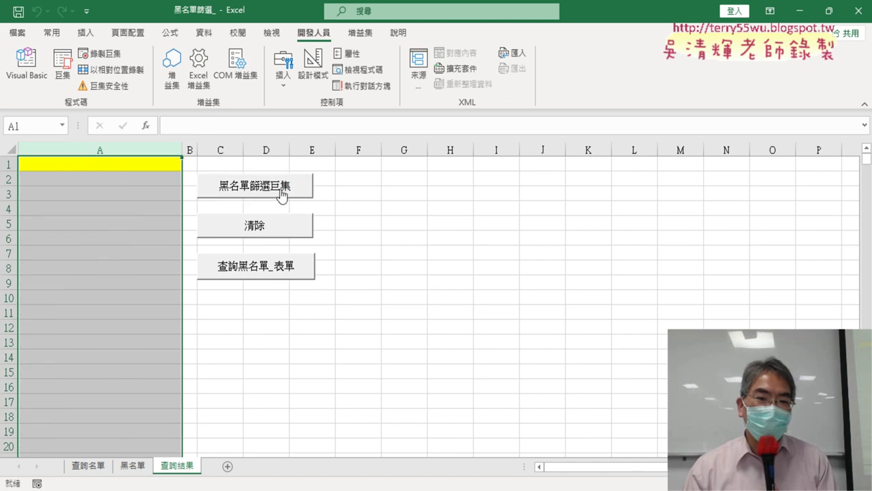
left_click(281, 194)
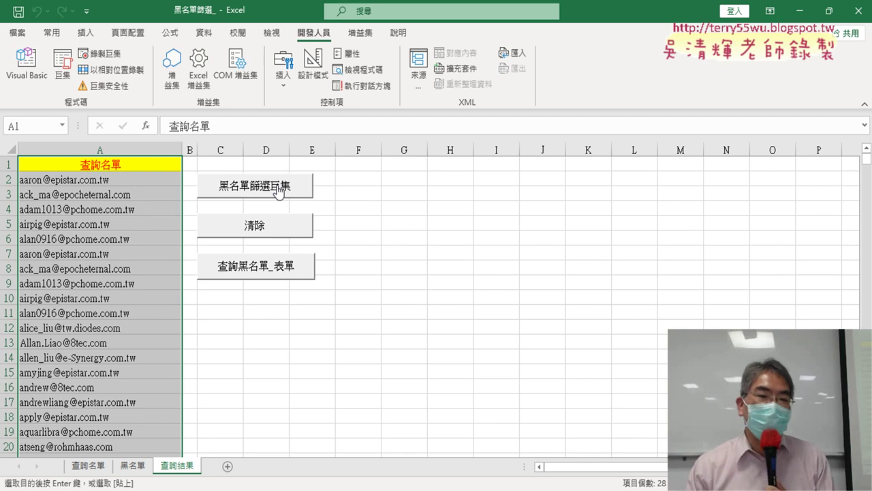
Step: Clear the results once more, rerun 黑名單篩選巨集, and reopen its code
left_click(254, 231)
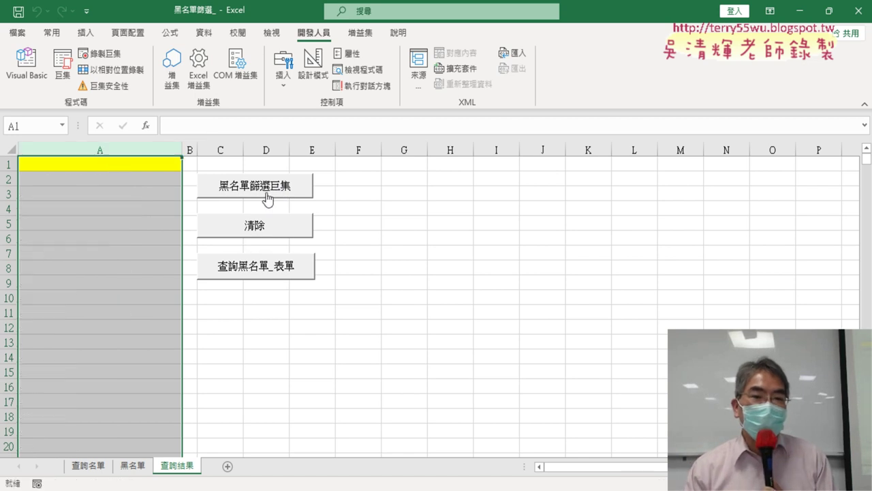
left_click(269, 194)
left_click(26, 64)
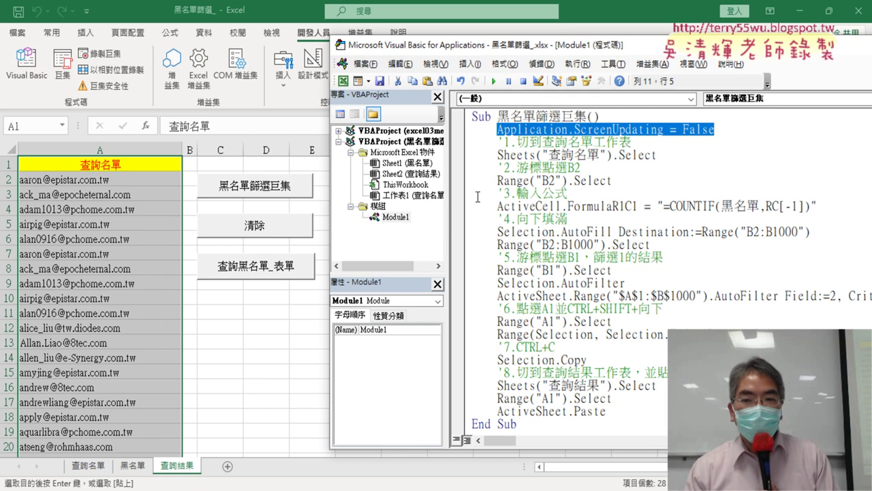
Step: Select the ScreenUpdating line, then the whole recorded macro body in Module1
left_click(465, 131)
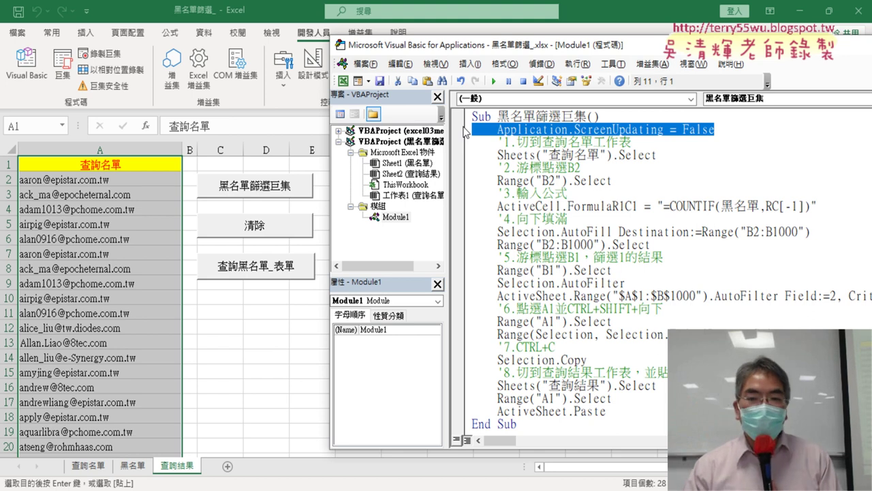
left_click_drag(606, 412, 469, 131)
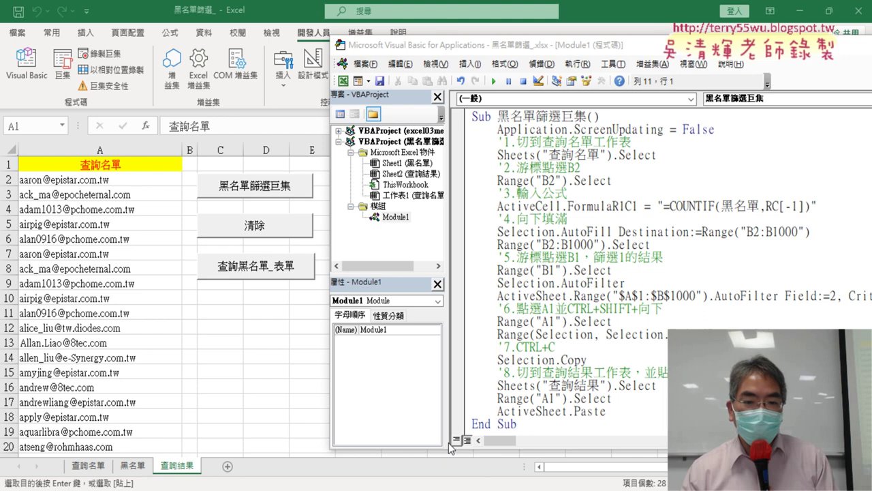
Step: Copy the downward-tracking Sub 黑名單篩選VBA() block from the Google Doc, then minimize Chrome
left_click(449, 471)
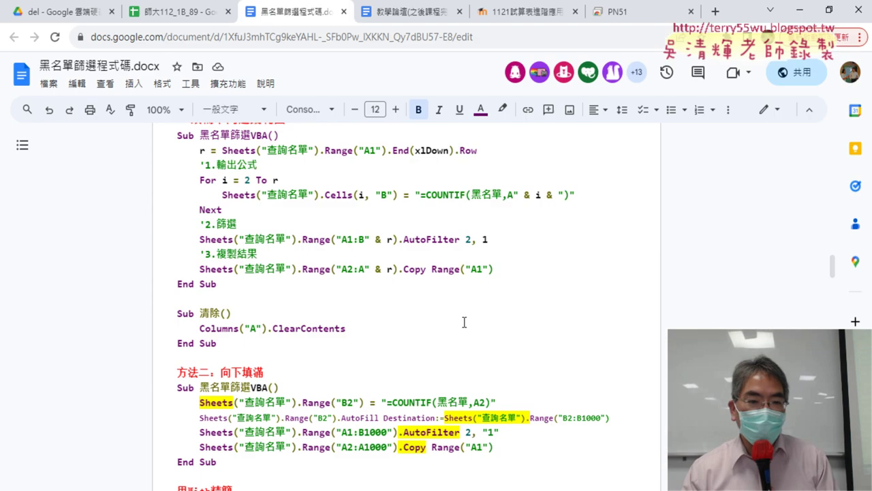
scroll(464, 321, "down", 1)
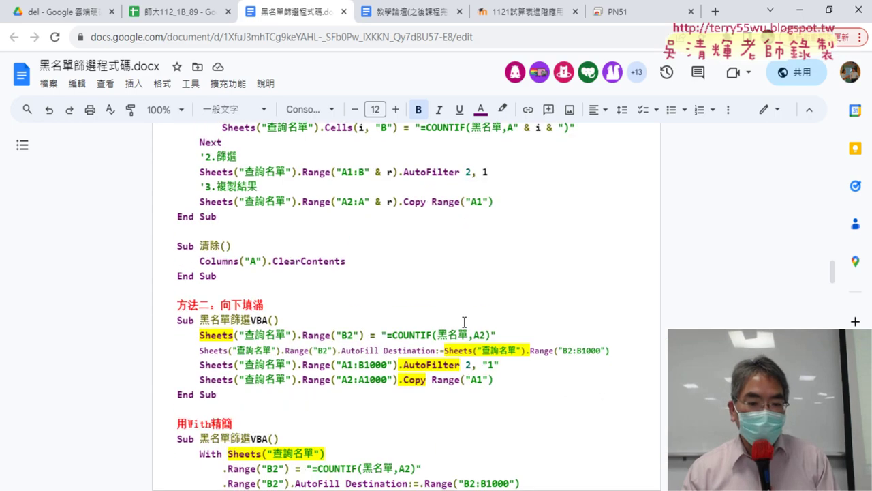
scroll(464, 321, "down", 2)
scroll(464, 321, "up", 3)
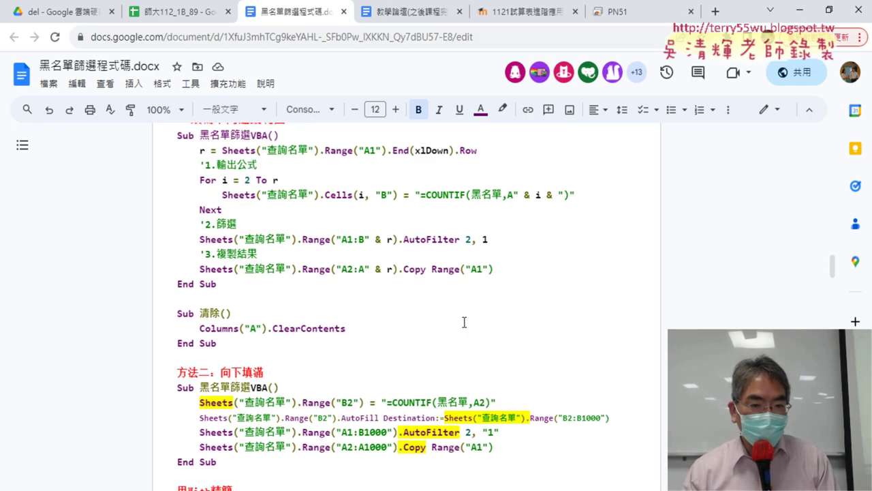
scroll(464, 321, "up", 1)
left_click_drag(176, 202, 300, 348)
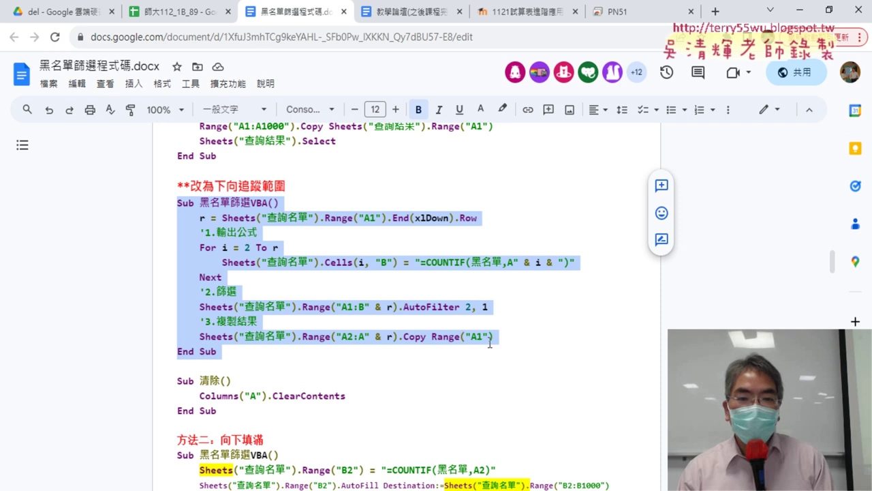
left_click(799, 10)
Step: Paste the copied 黑名單篩選VBA procedure below the recorded macro's End Sub
scroll(666, 258, "down", 1)
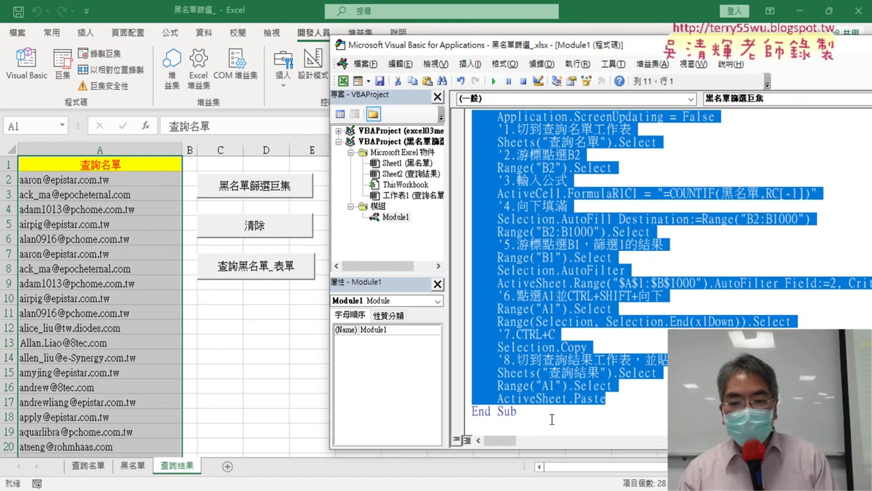
left_click(504, 425)
key("ctrl+v")
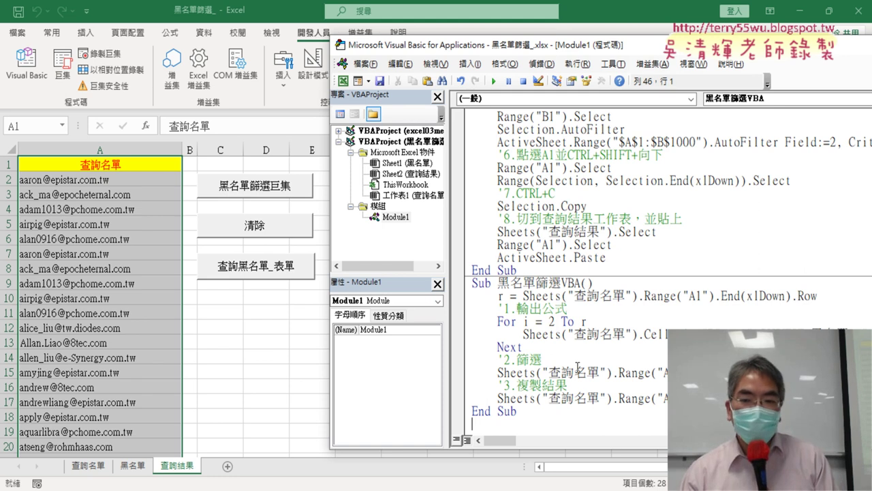
Step: Clear column A and run the new 黑名單篩選VBA procedure
left_click(282, 240)
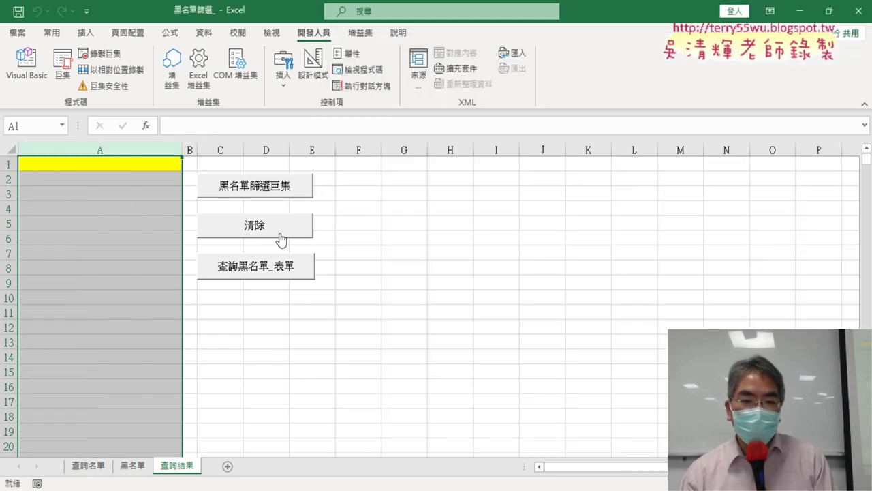
left_click(26, 64)
left_click(535, 322)
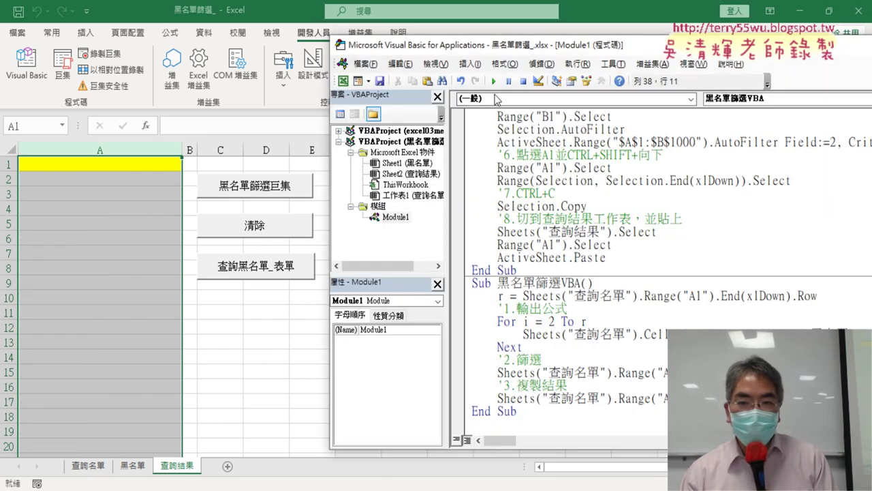
left_click(495, 81)
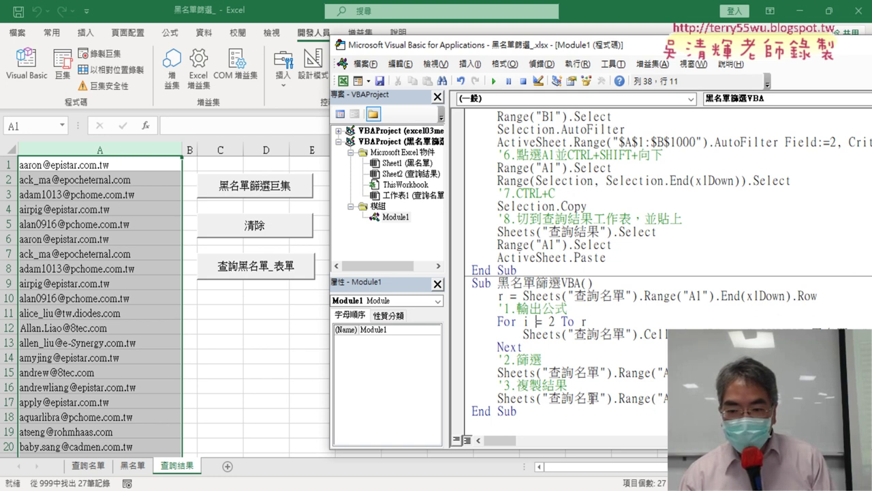
key("Right")
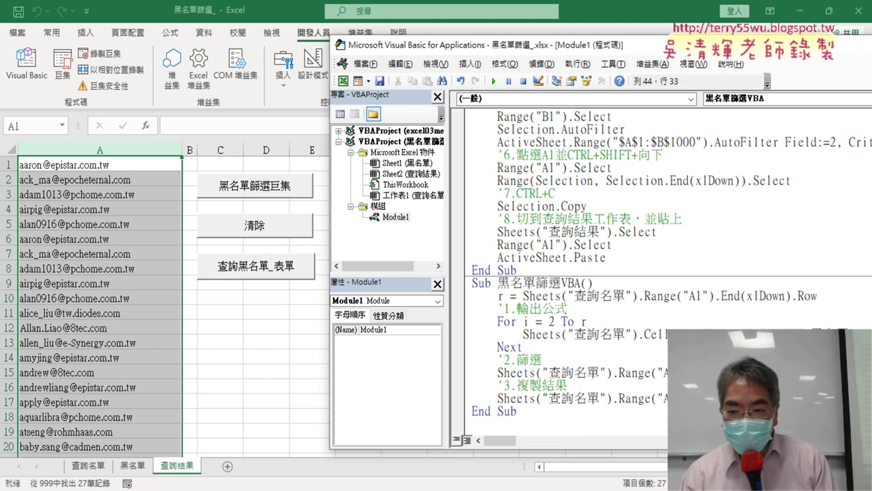
key("Left")
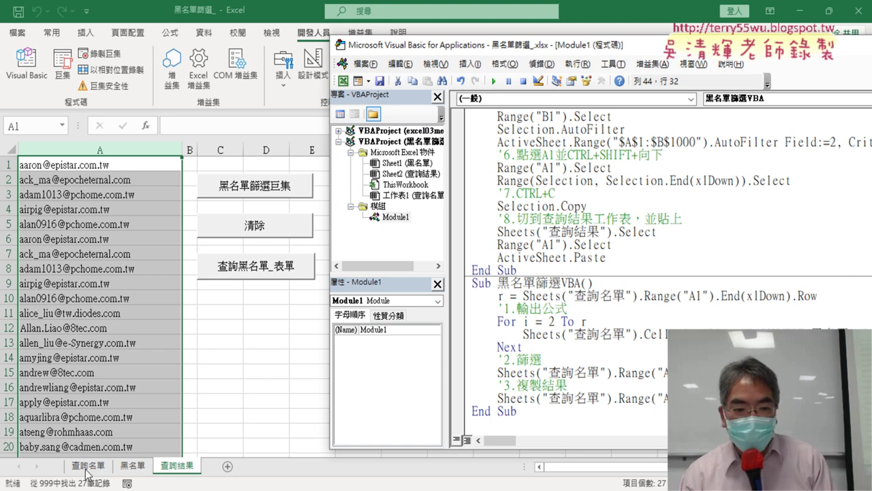
Step: Check the 查詢名單 and 查詢結果 sheets against the macro code
left_click(87, 468)
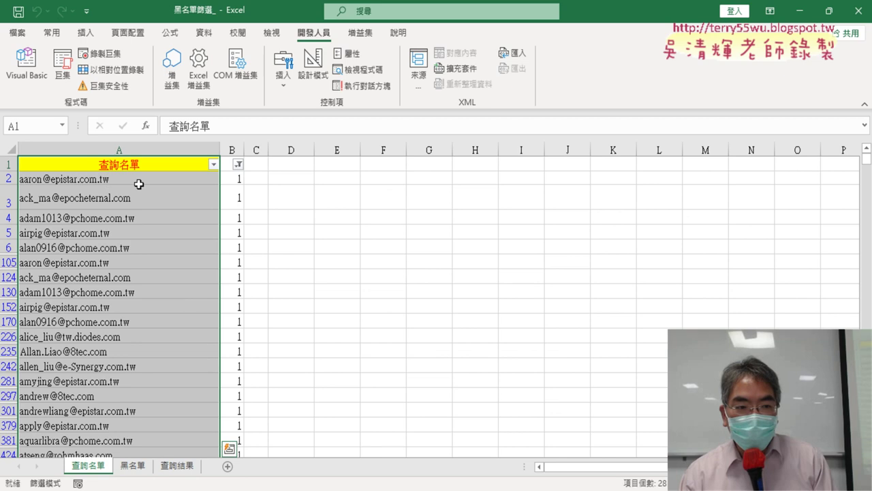
left_click(27, 64)
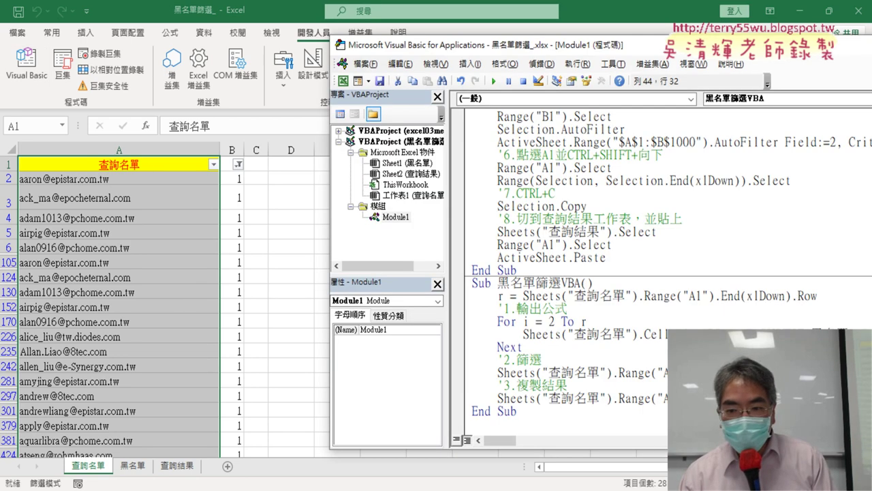
left_click(214, 470)
left_click(177, 465)
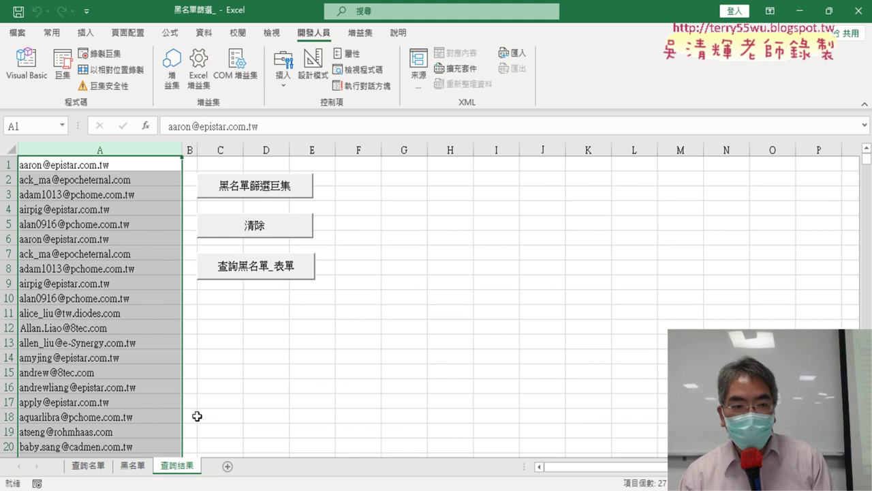
left_click(28, 65)
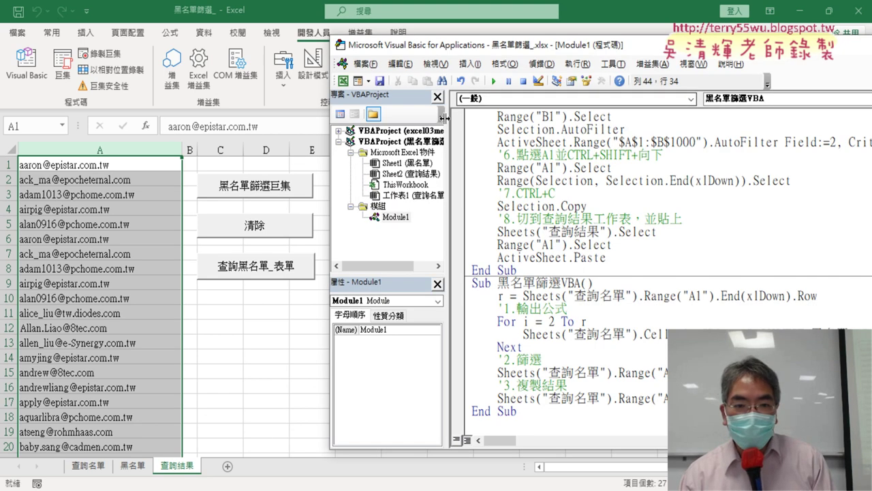
Step: Clear the results again and rerun 黑名單篩選VBA to confirm it refills 查詢結果
left_click(255, 225)
left_click(28, 64)
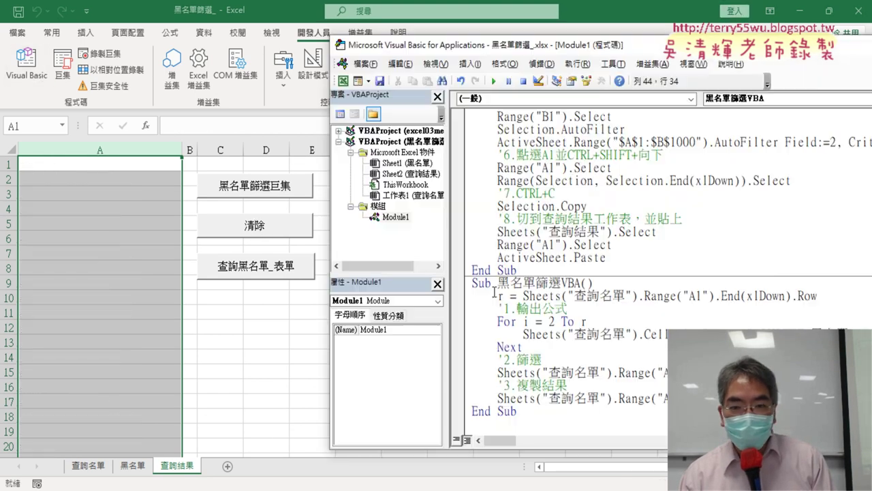
left_click(570, 348)
left_click(494, 81)
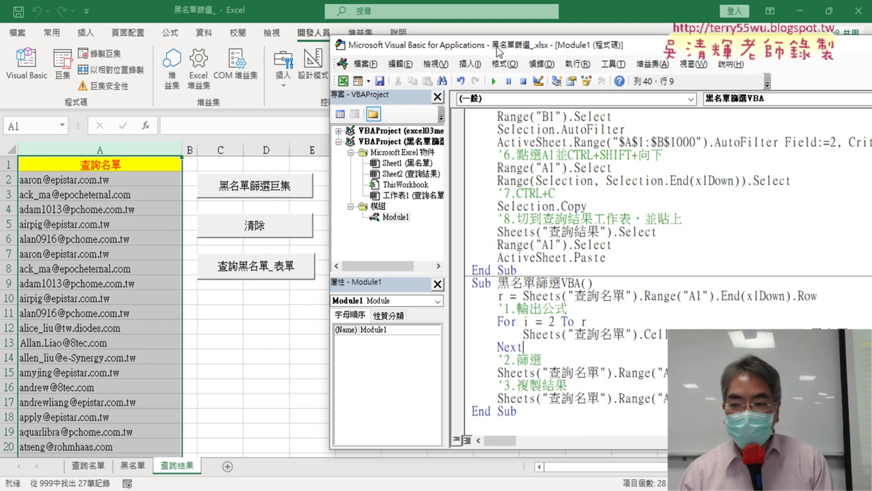
left_click_drag(496, 50, 336, 43)
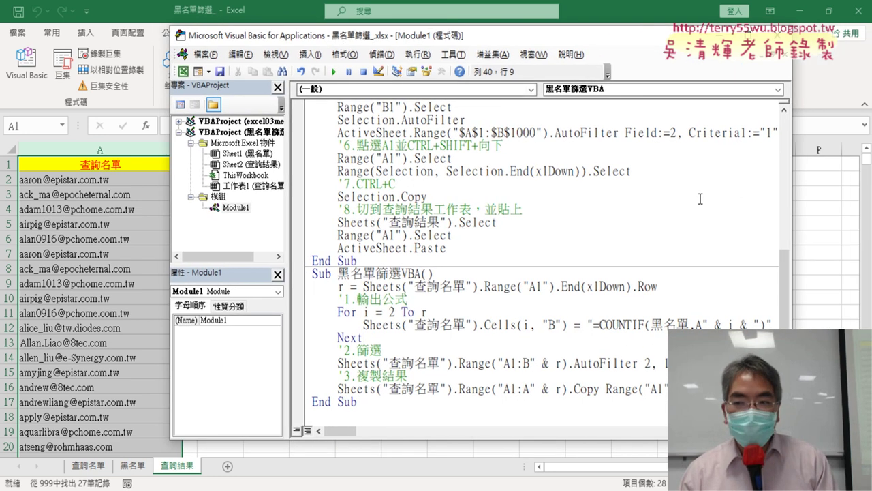
Step: Widen and shift the VBA editor window so full code lines are visible
left_click_drag(794, 211, 838, 212)
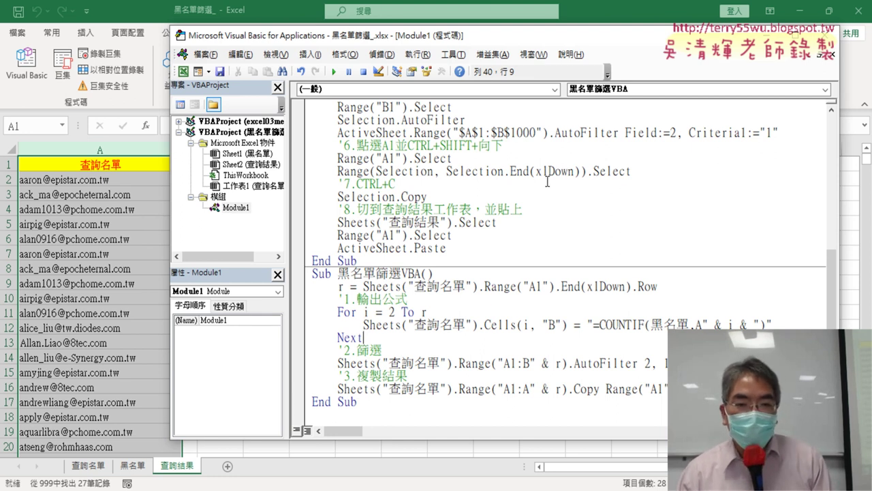
left_click_drag(491, 41, 518, 41)
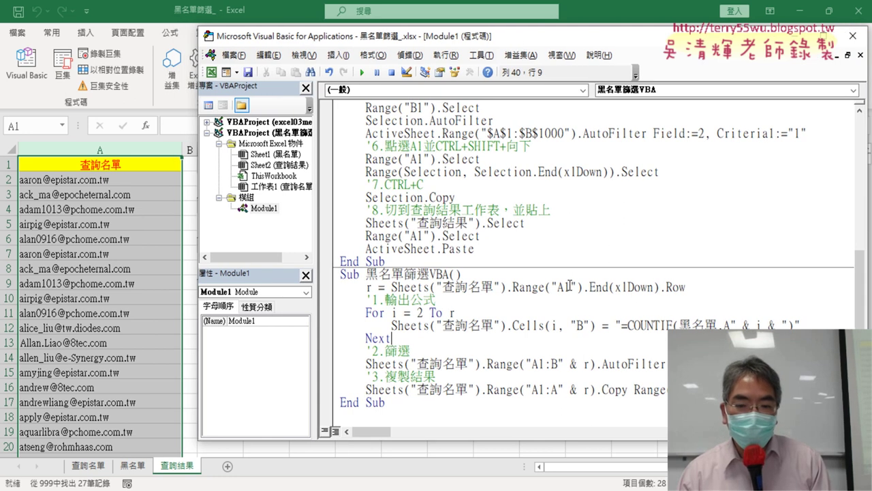
scroll(570, 288, "down", 1)
left_click_drag(506, 312, 391, 313)
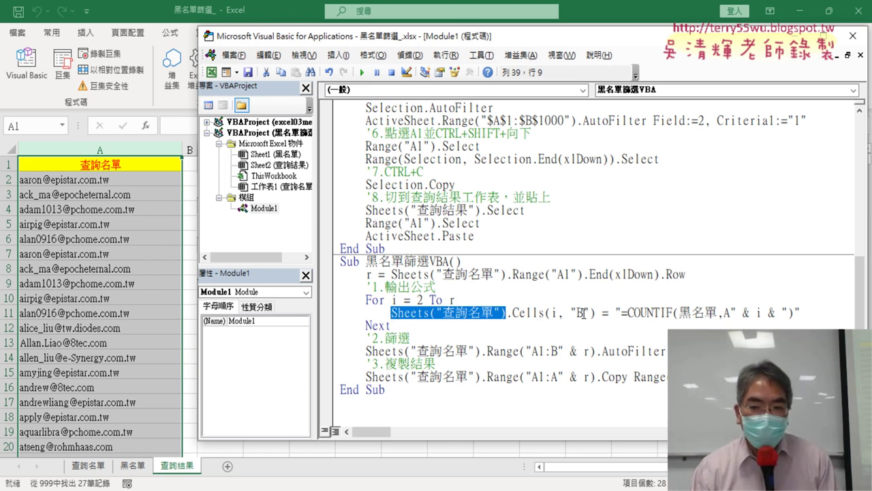
Step: Compare 查詢名單's COUNTIF formula in B2 with the loop's Cells(i, "B"), then return to Google Docs
left_click(86, 466)
left_click(230, 177)
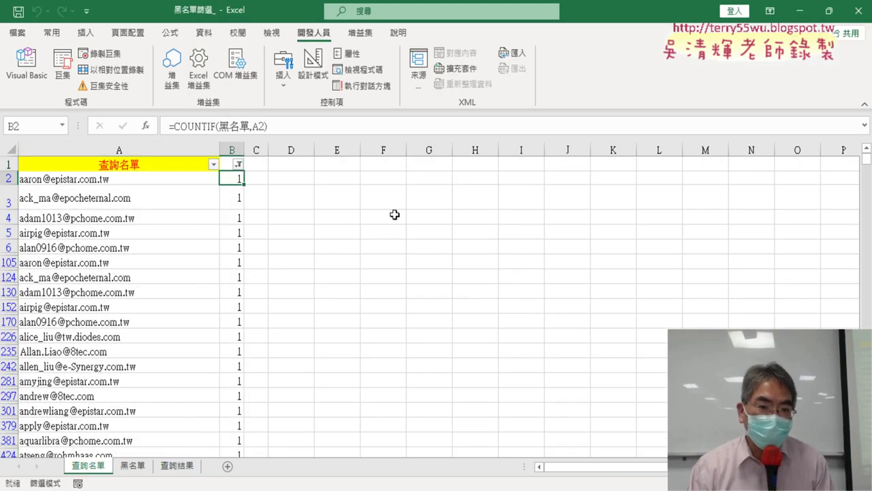
left_click(25, 65)
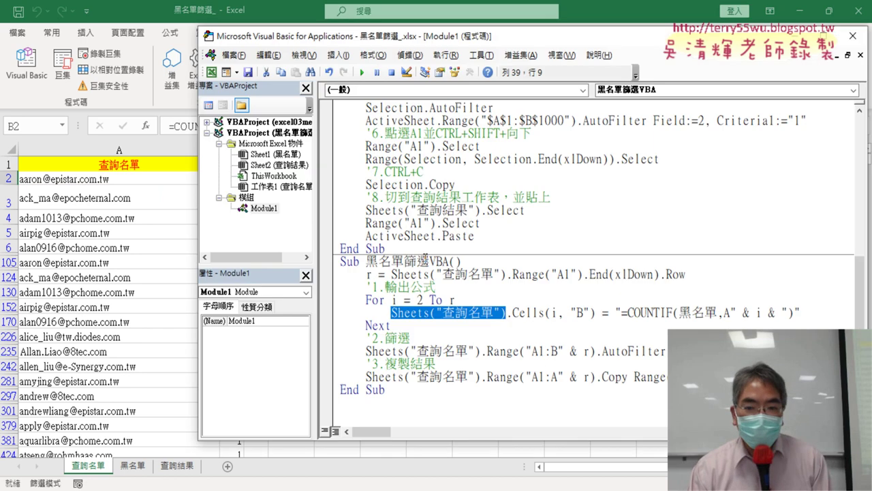
left_click_drag(512, 312, 595, 312)
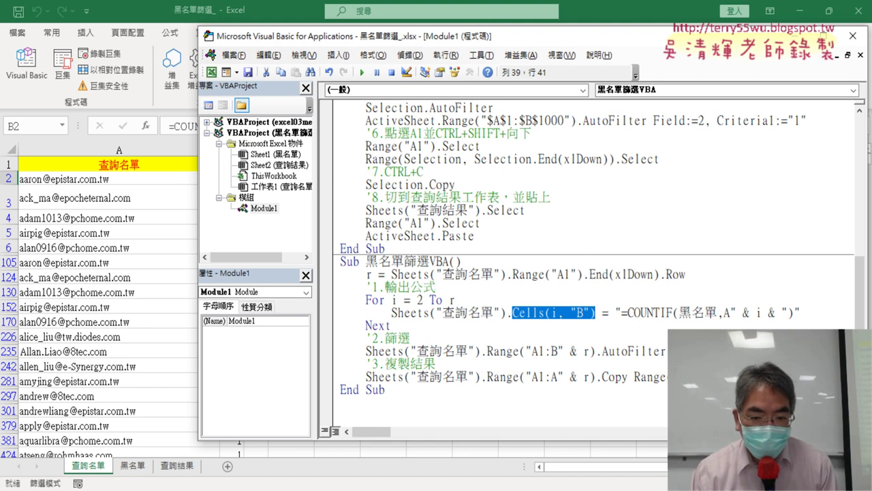
key("alt+Tab")
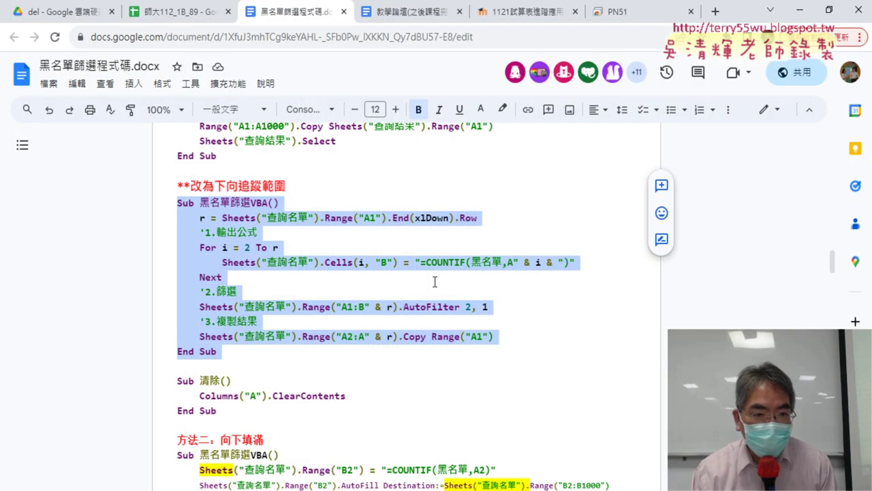
Step: Scroll up to 完整程式碼 and select the full Sub 黑名單篩選VBA() macro
scroll(435, 282, "up", 2)
scroll(437, 281, "up", 1)
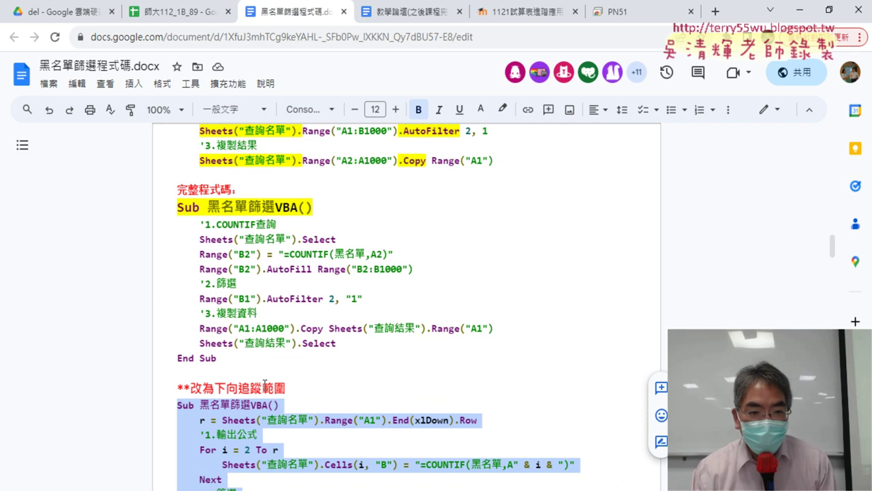
left_click_drag(230, 357, 173, 207)
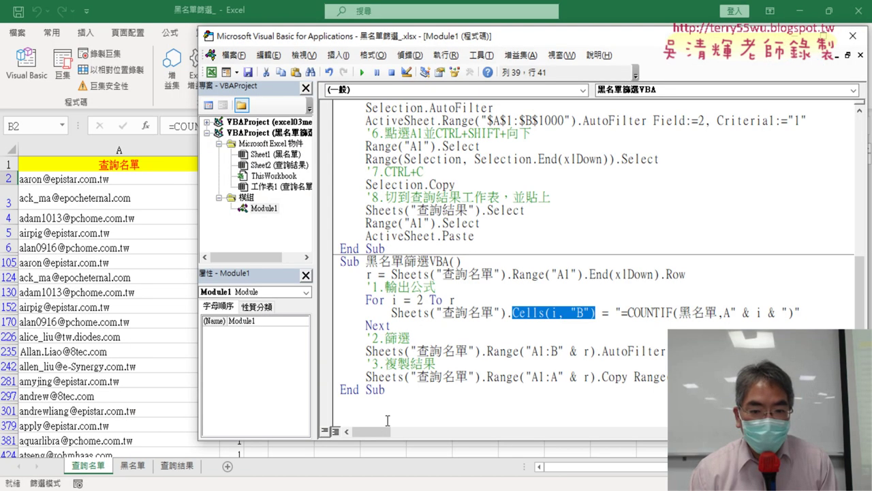
Step: Replace the old 黑名單篩選VBA Sub in Module1 with the pasted complete code
left_click_drag(472, 397, 341, 260)
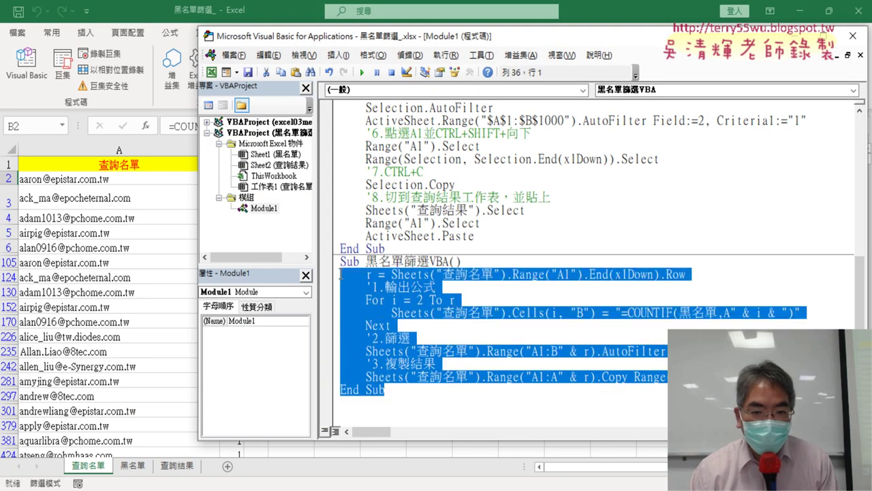
key("ctrl+v")
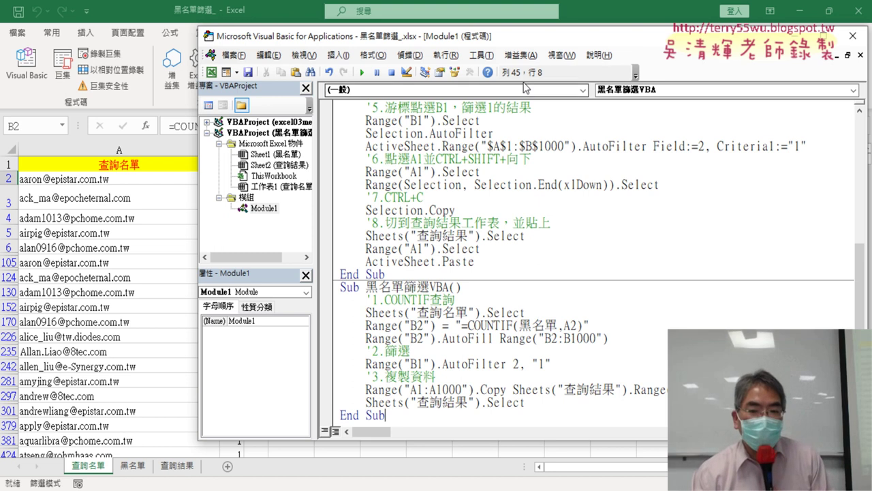
scroll(564, 212, "down", 1)
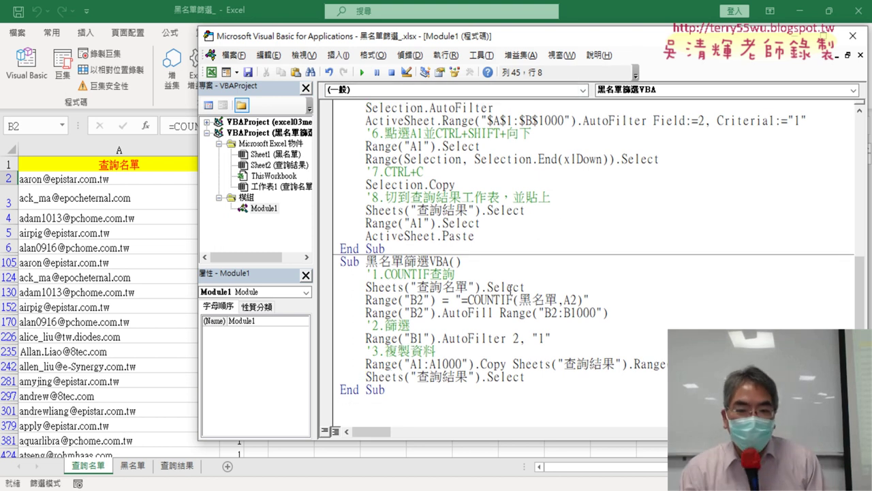
Step: Check the 查詢結果 sheet and its macro buttons in Excel, then reopen the Module1 code
key("alt+F11")
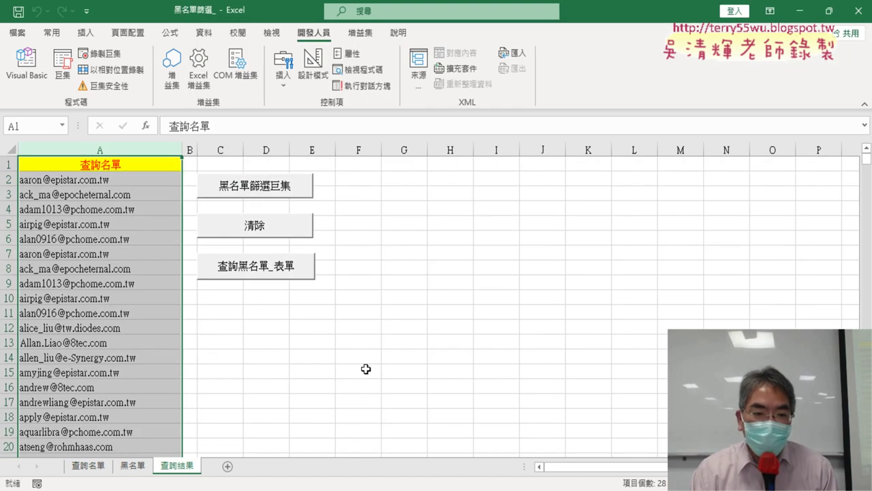
left_click(439, 341)
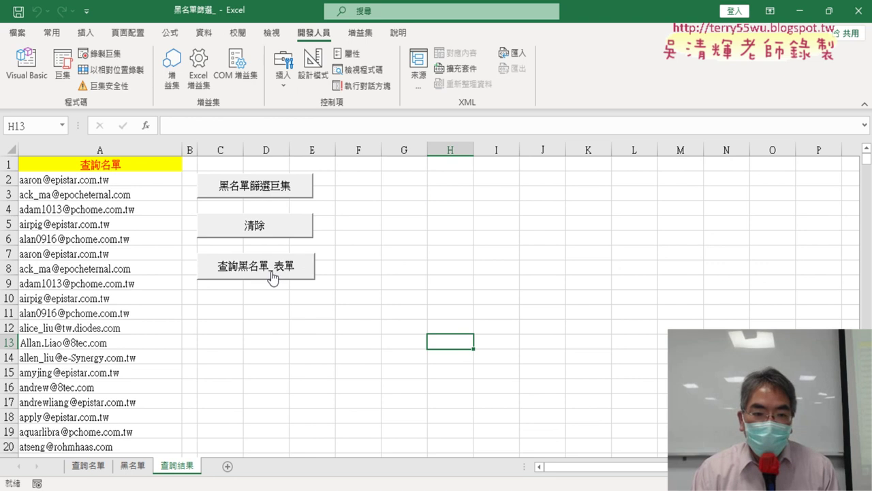
left_click(255, 328)
left_click(26, 68)
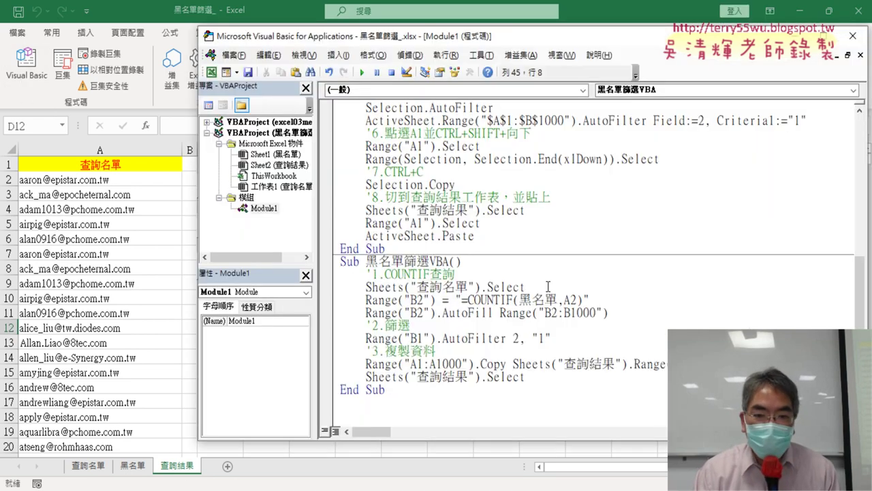
Step: Point out the 查詢名單 activation line, then step the macro with F8 past it
left_click_drag(548, 286, 365, 287)
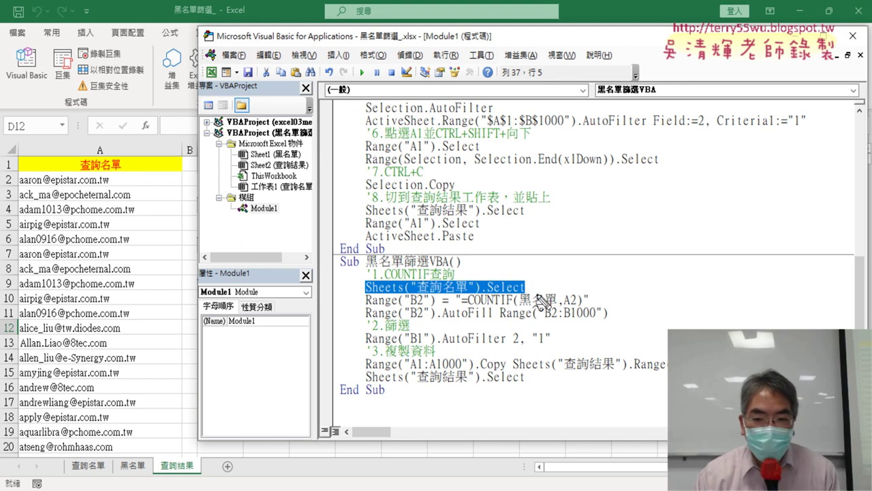
left_click_drag(531, 295, 356, 291)
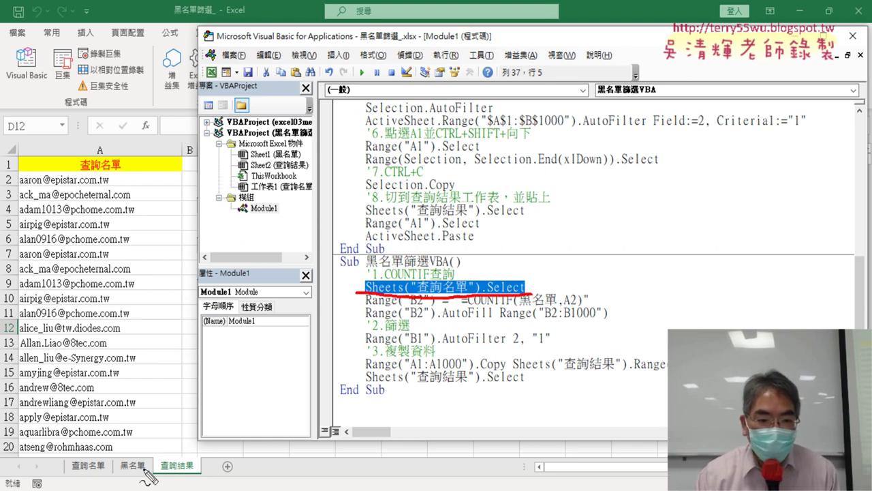
left_click_drag(102, 477, 123, 470)
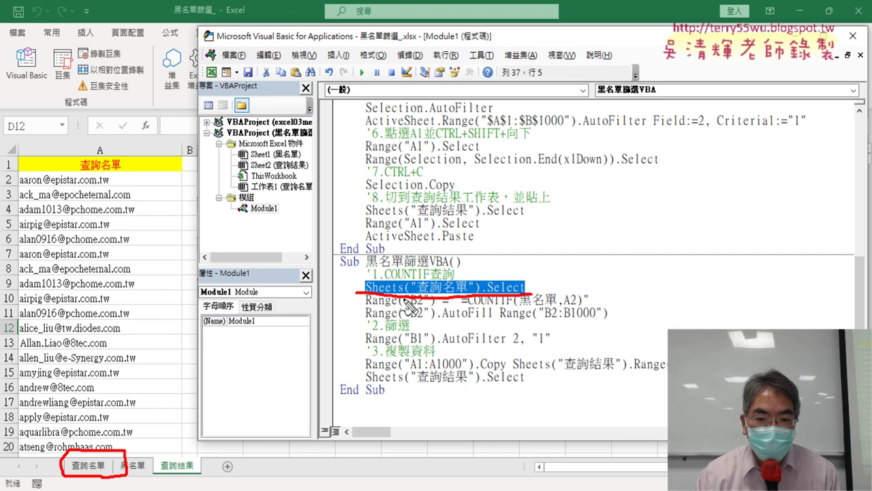
key("Escape")
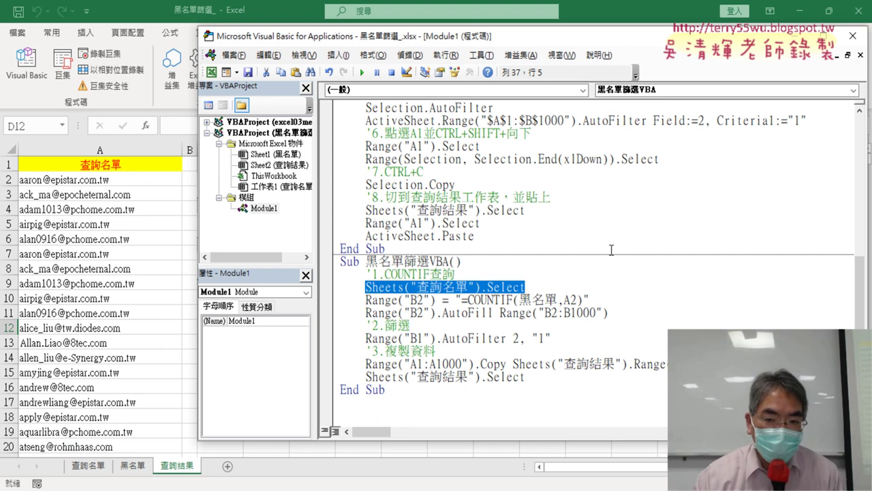
left_click(538, 282)
key("F8")
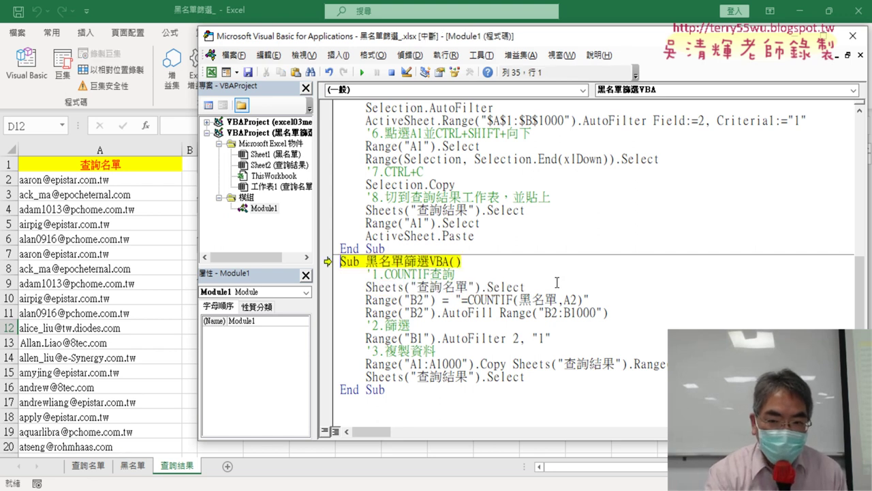
key("F8")
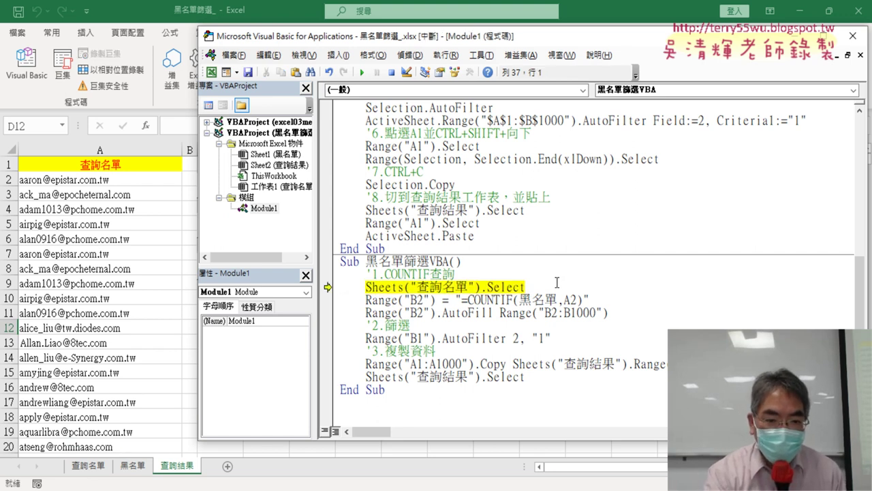
key("F8")
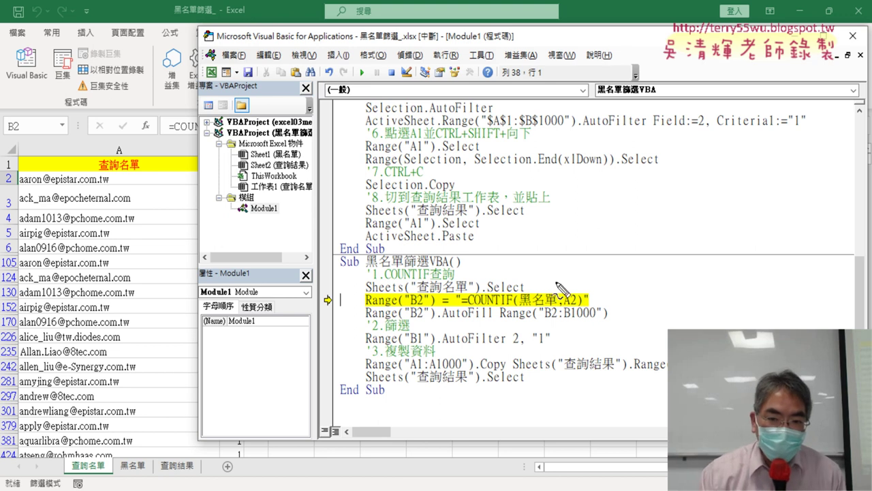
Step: Highlight the =COUNTIF(黑名單,A2) formula on the B2 line and move the code window to reveal column B
mouse_move(528, 297)
left_mouse_down()
mouse_move(361, 292)
mouse_move(528, 283)
left_mouse_up()
mouse_move(181, 446)
left_mouse_down()
mouse_move(89, 447)
mouse_move(99, 424)
left_mouse_up()
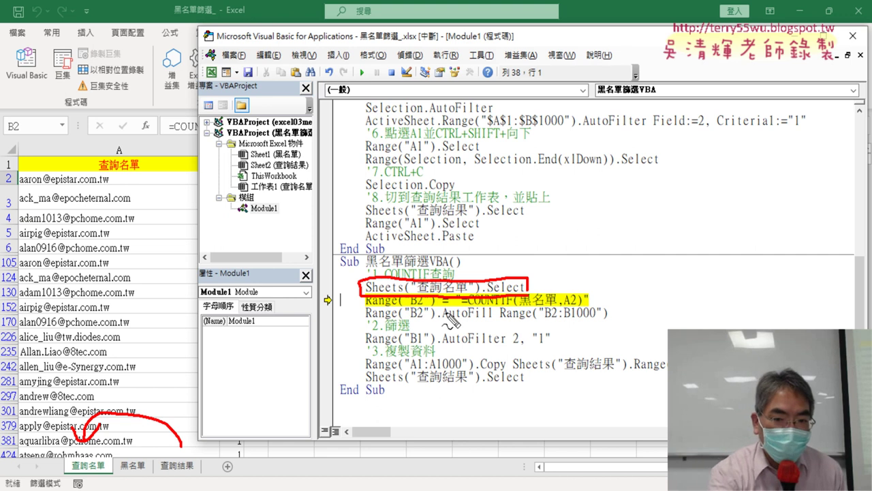
key("Escape")
left_click(585, 299)
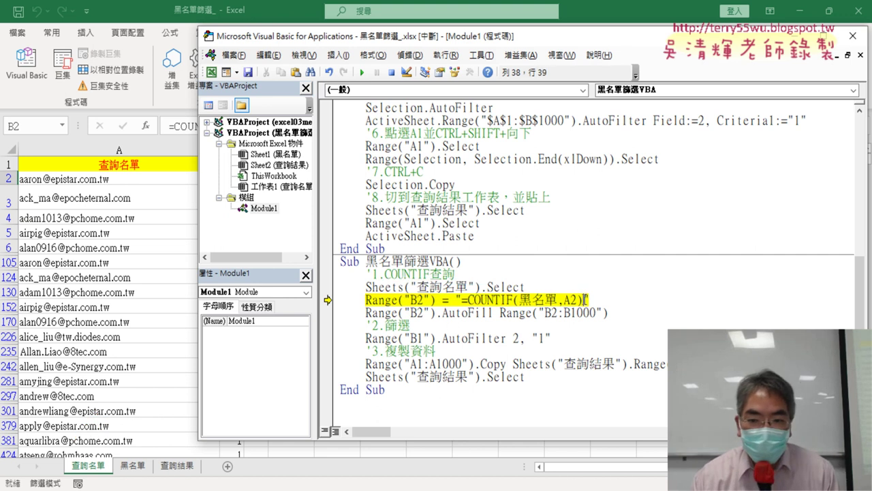
left_click_drag(584, 299, 462, 300)
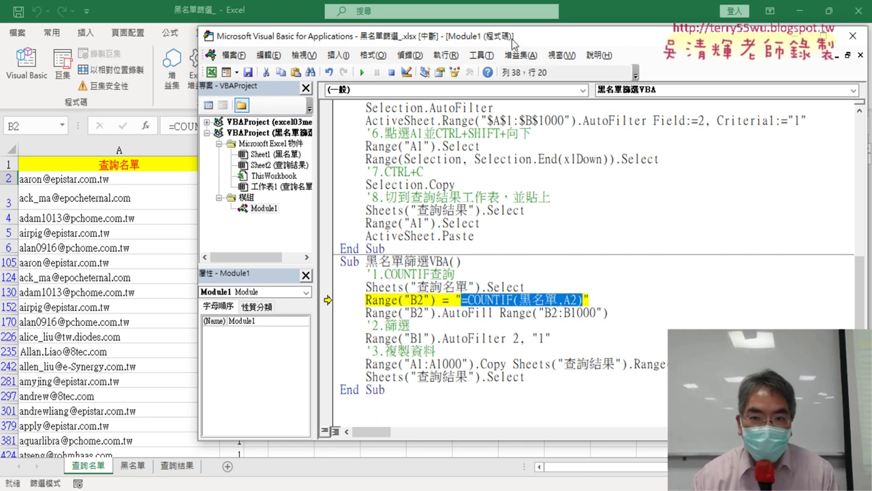
left_click_drag(513, 43, 612, 46)
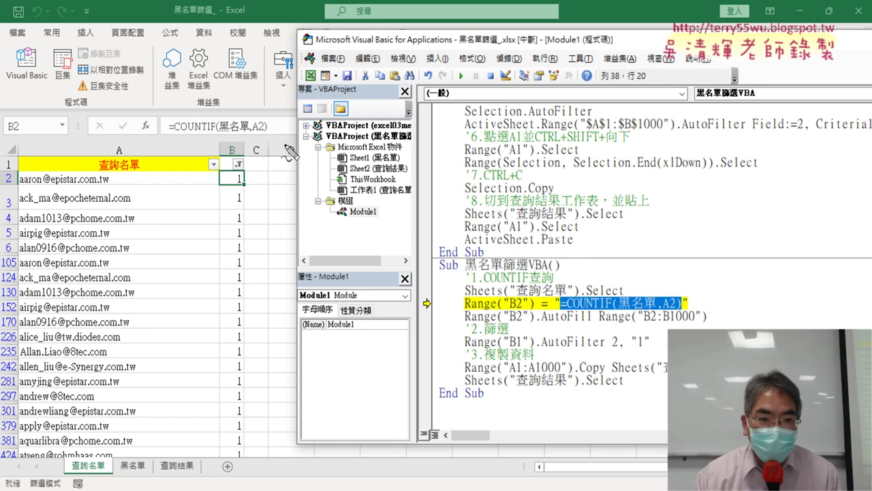
mouse_move(290, 151)
left_mouse_down()
mouse_move(198, 154)
mouse_move(225, 105)
mouse_move(280, 143)
left_mouse_up()
mouse_move(244, 87)
left_mouse_down()
mouse_move(337, 65)
mouse_move(603, 293)
left_mouse_up()
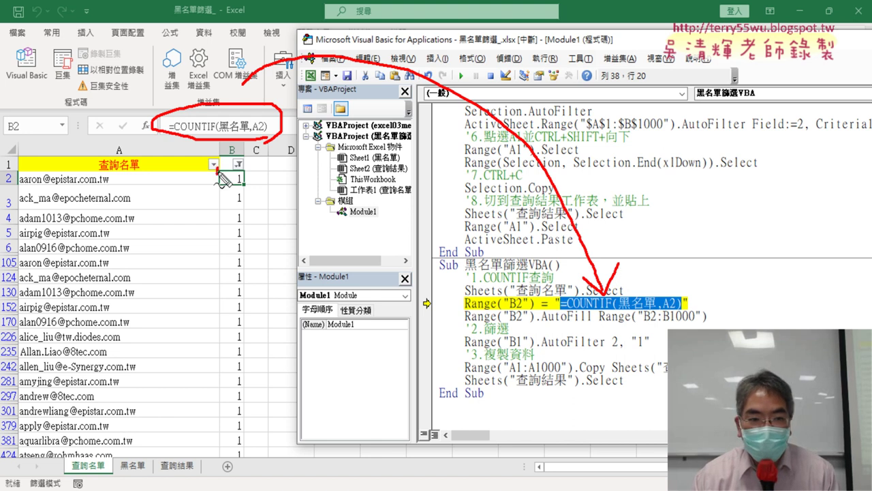
mouse_move(217, 170)
left_mouse_down()
mouse_move(245, 171)
mouse_move(235, 190)
mouse_move(223, 187)
left_mouse_up()
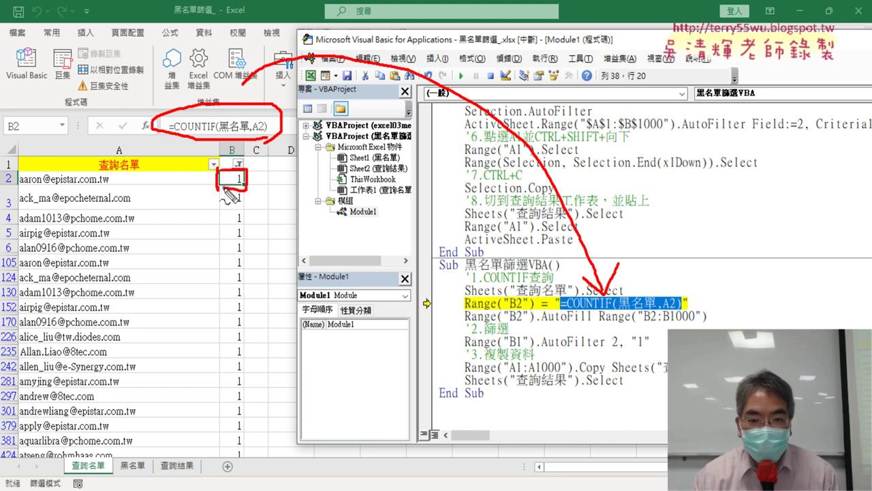
left_click_drag(466, 314, 535, 312)
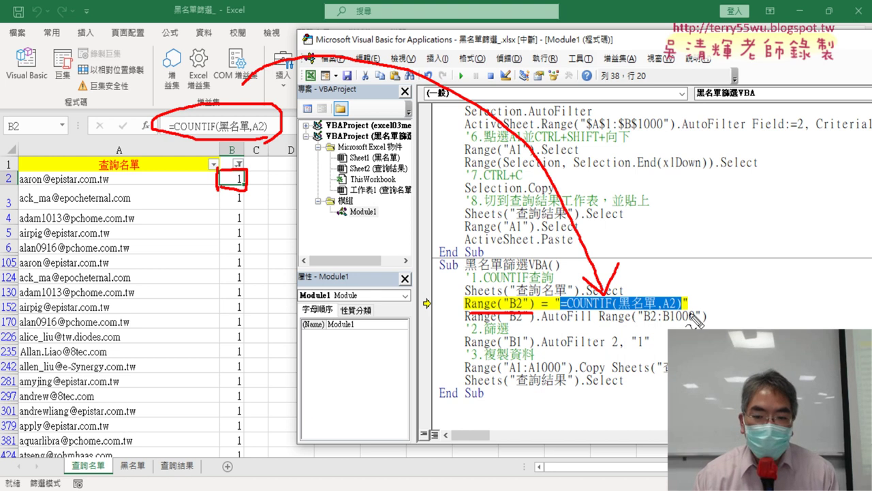
left_click_drag(468, 325, 587, 325)
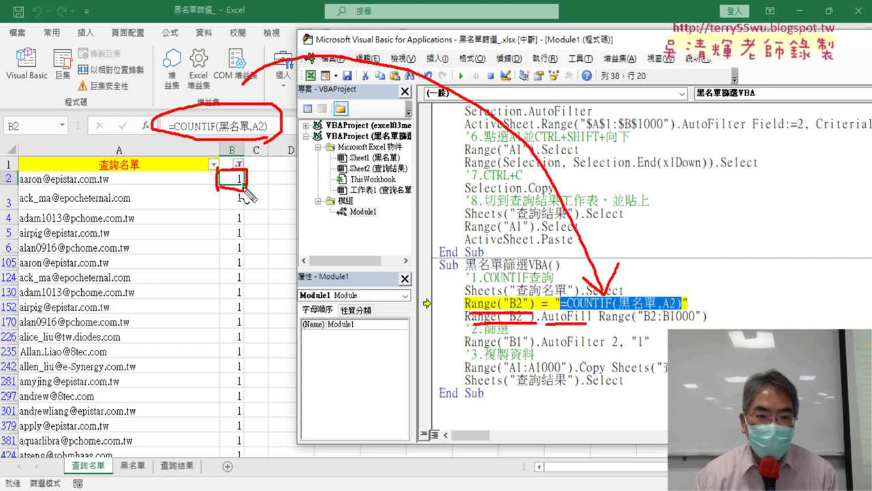
mouse_move(243, 190)
left_mouse_down()
mouse_move(245, 252)
mouse_move(259, 234)
left_mouse_up()
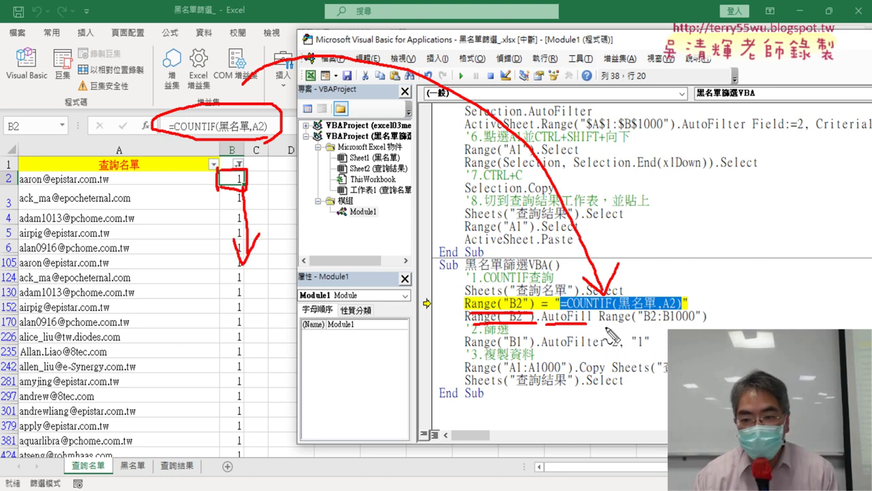
left_click_drag(600, 325, 699, 328)
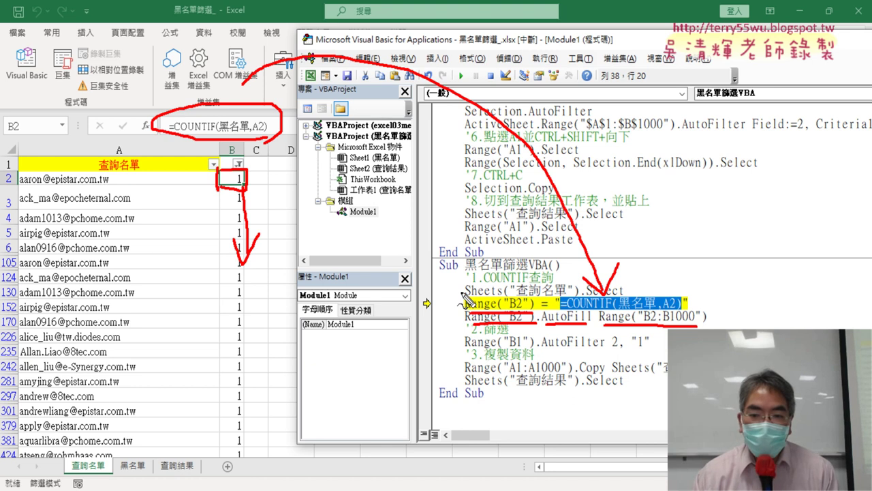
key("Escape")
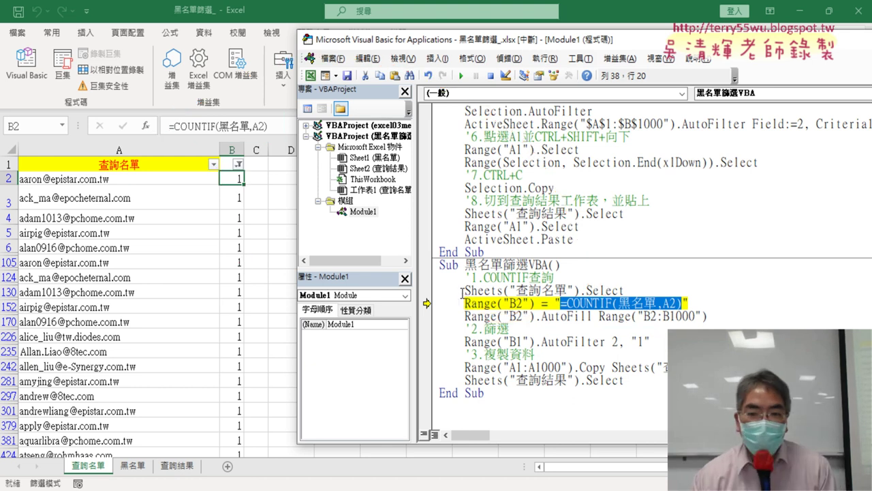
left_click(706, 303)
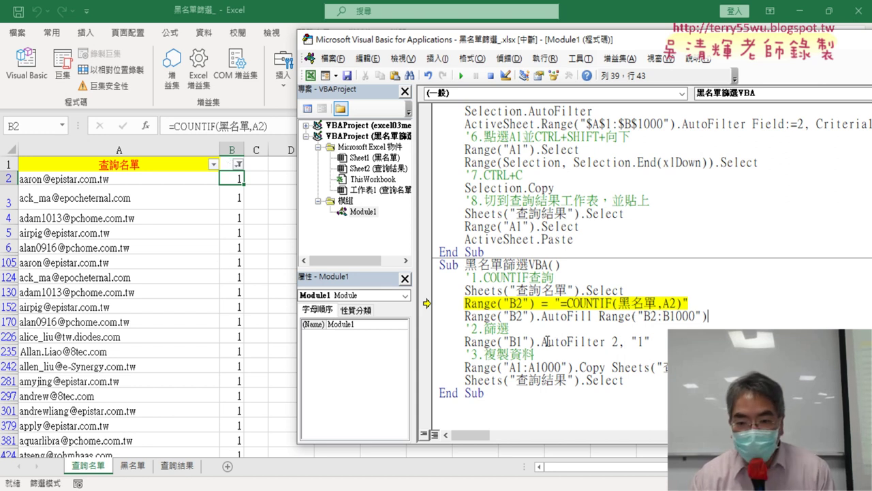
left_click_drag(536, 342, 651, 342)
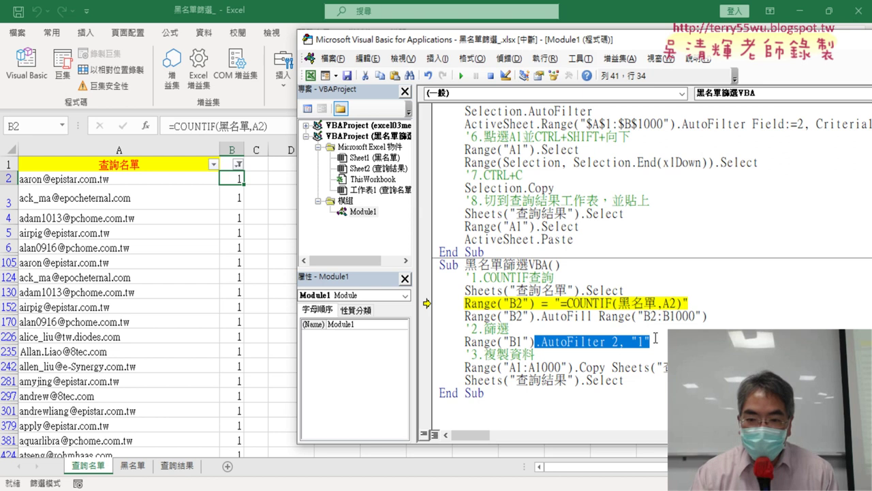
type(".")
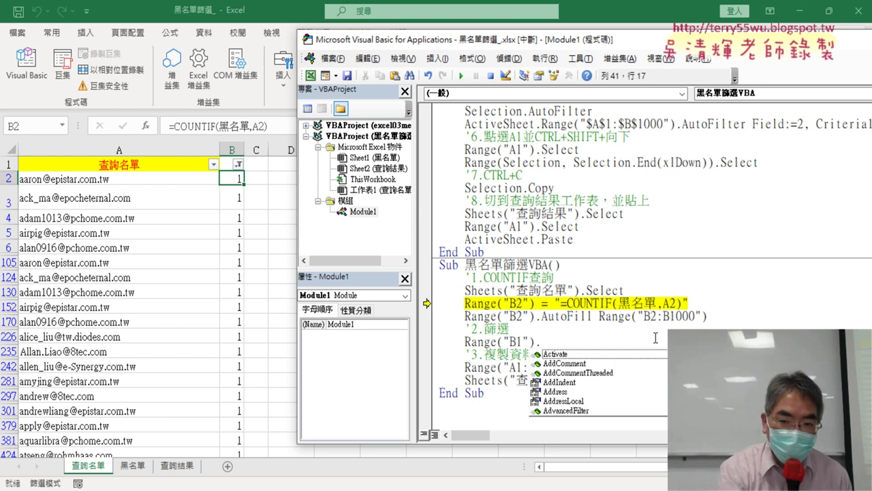
type("a")
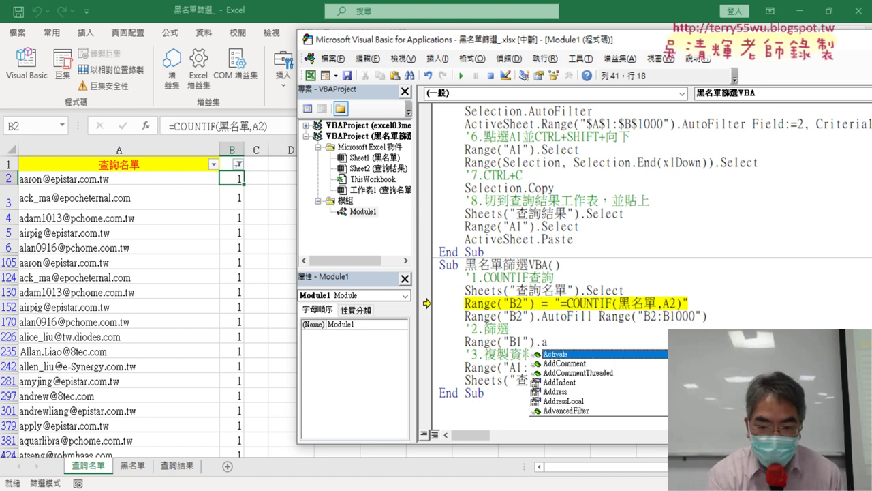
type("u")
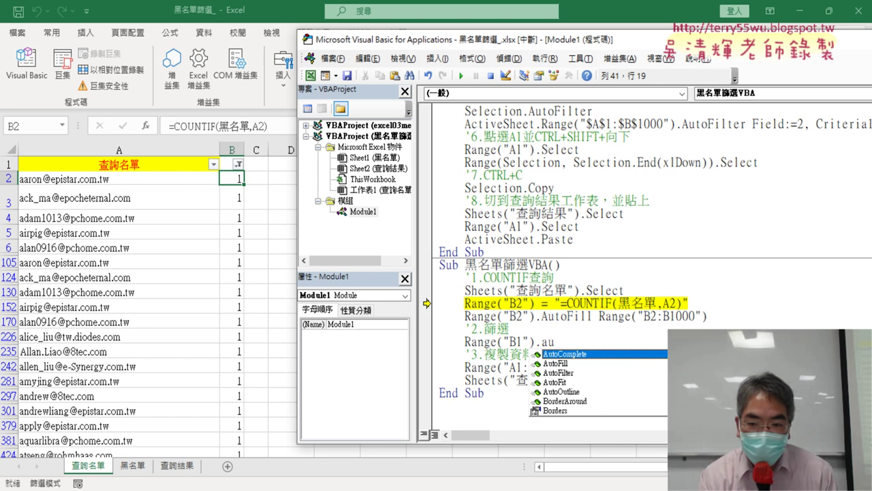
key("Down")
key("Down")
key("space")
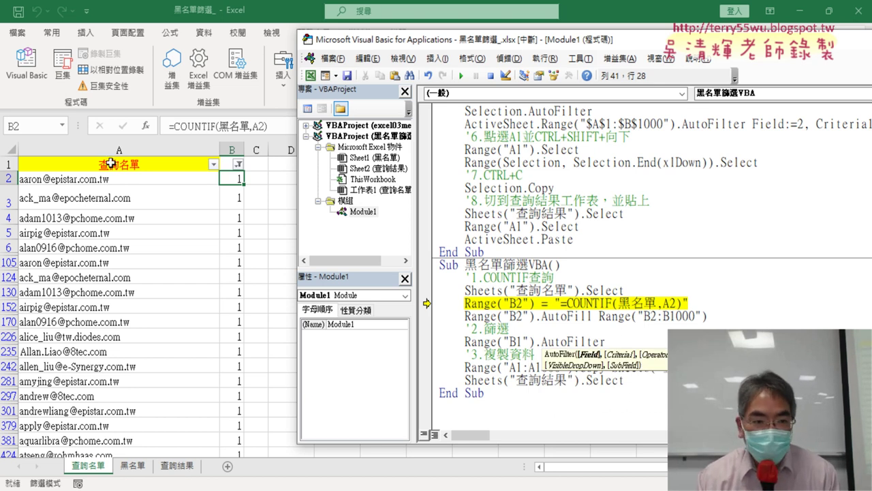
type("2")
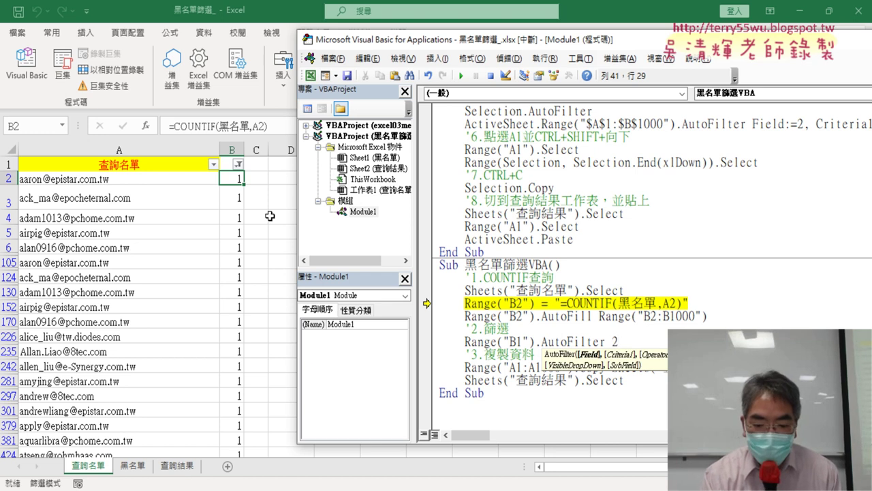
type(",\"1")
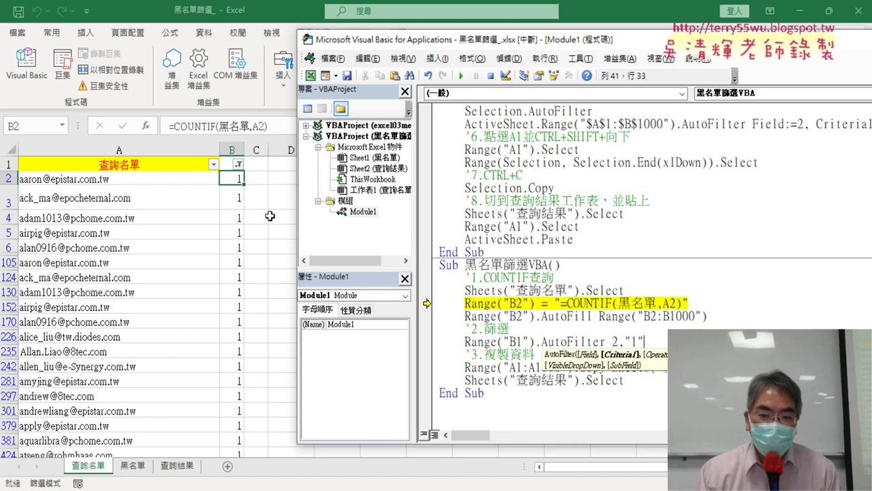
left_click(581, 316)
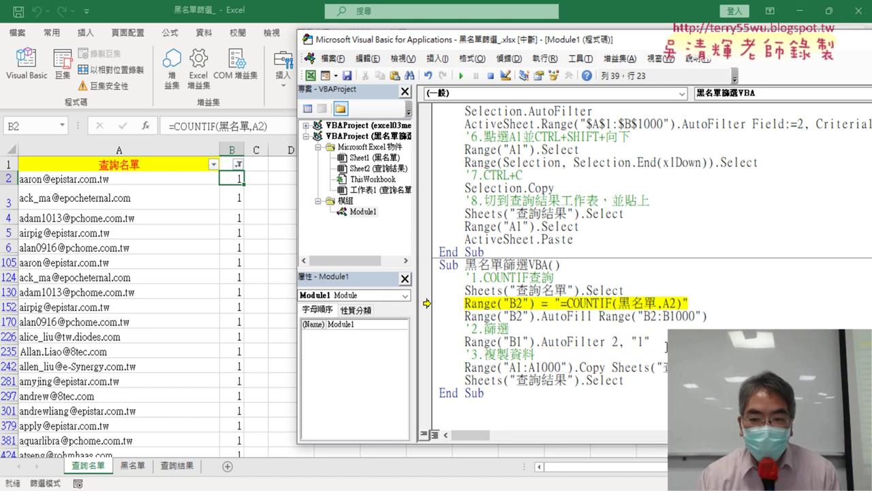
Step: Explain the B1 filter statement and the A1:A1000 Copy statement's range, method and destination sheet
left_click_drag(651, 341, 469, 345)
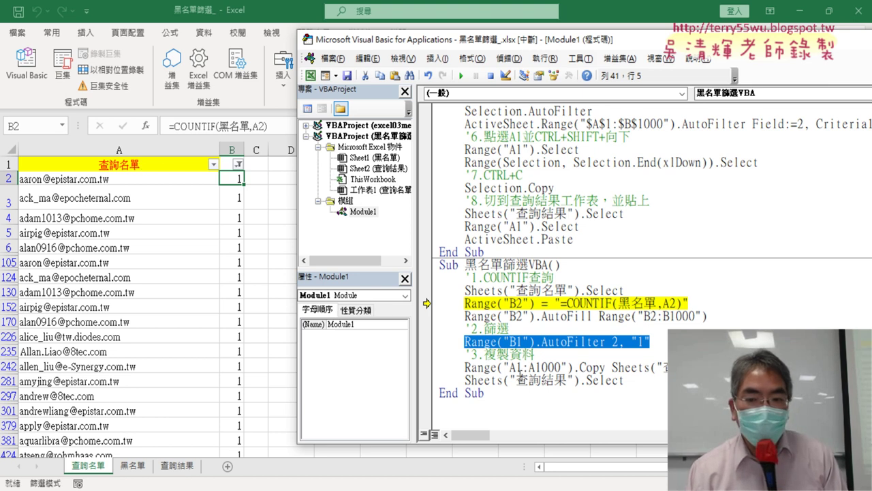
left_click_drag(467, 368, 517, 366)
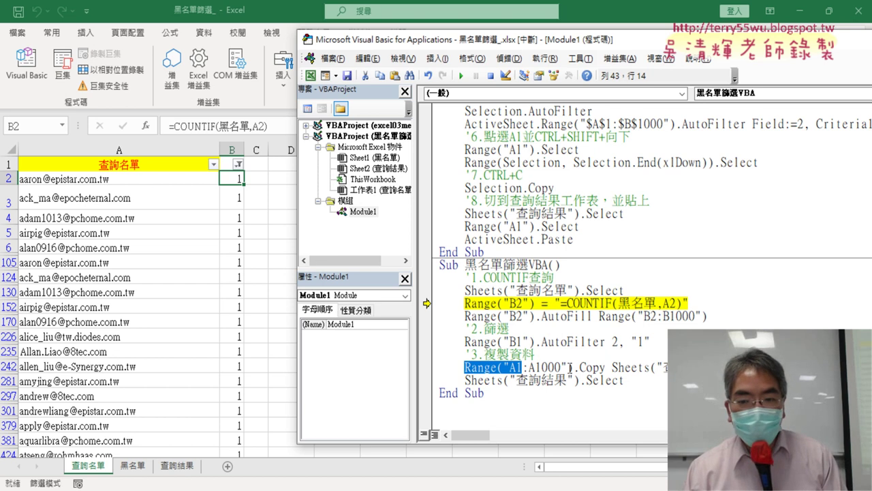
left_click_drag(572, 368, 470, 368)
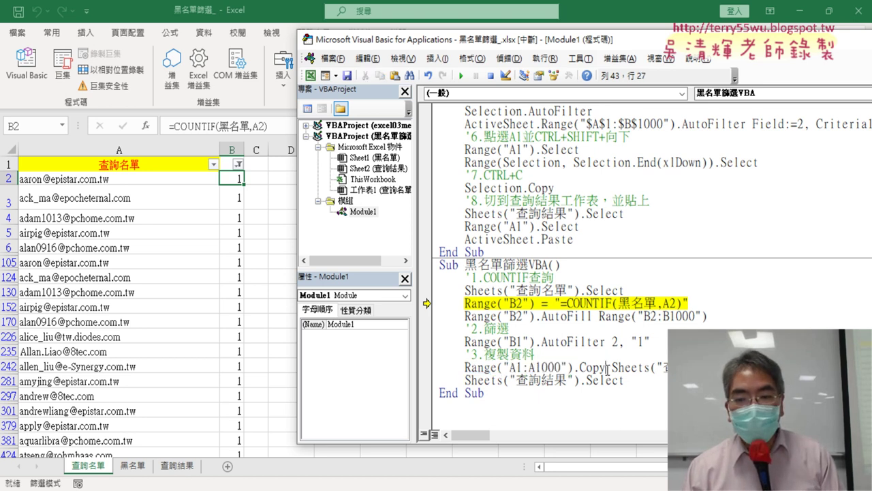
left_click_drag(605, 368, 575, 368)
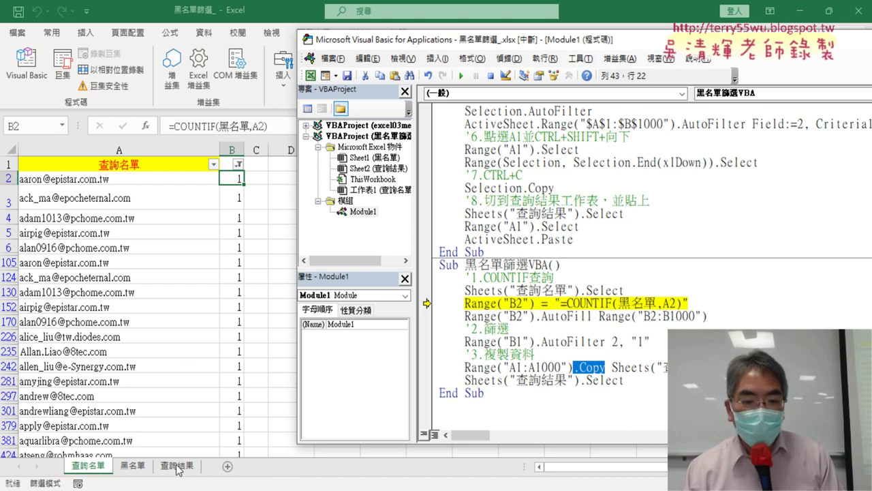
left_click_drag(612, 368, 664, 368)
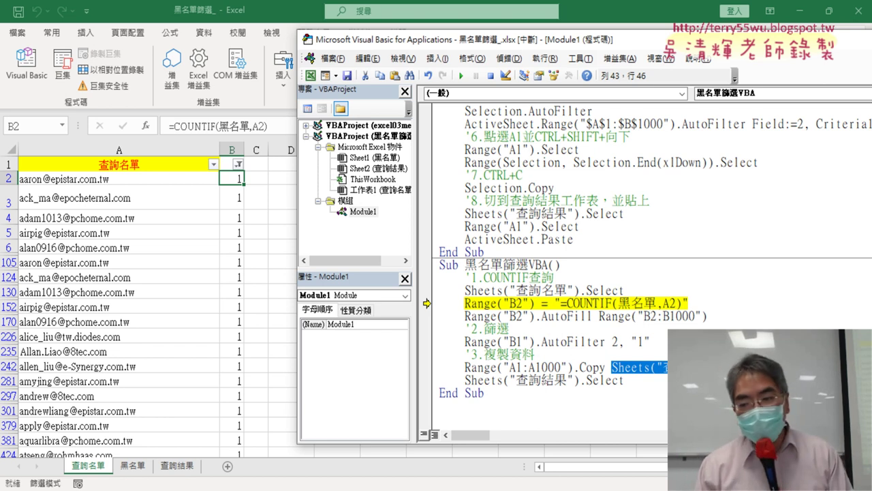
left_click(701, 367)
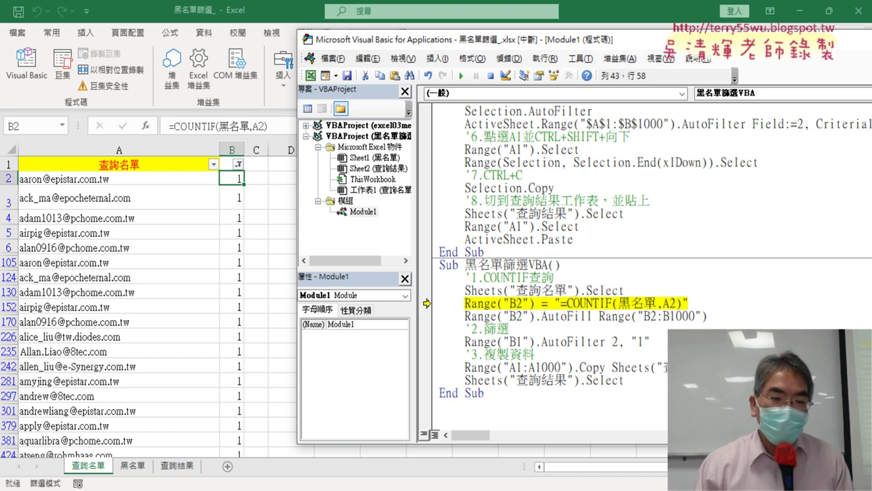
Step: Annotate the row numbers, column B values and the final sheet-switch line in red, then clear the annotations
left_click_drag(2, 163, 19, 319)
left_click_drag(26, 154, 239, 352)
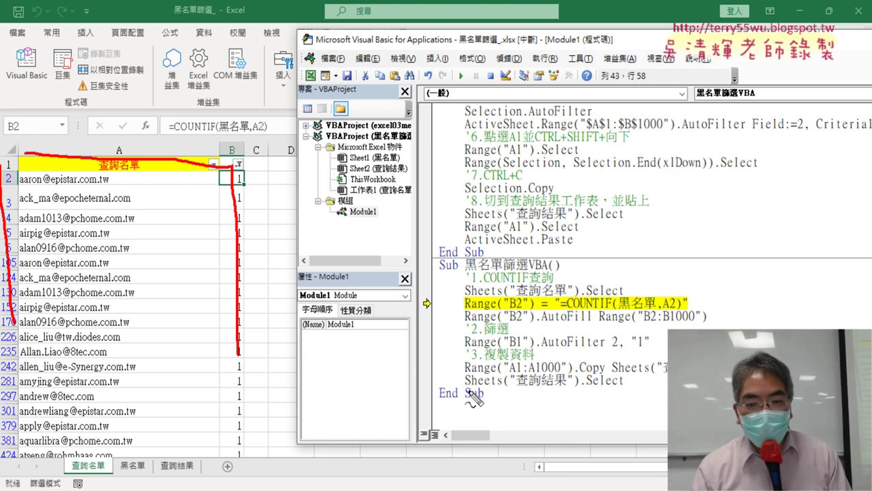
left_click_drag(466, 386, 620, 387)
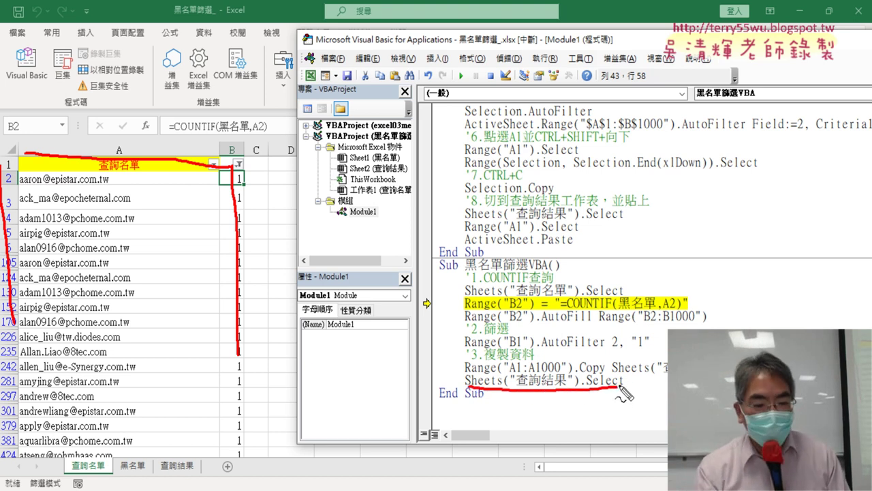
key("Escape")
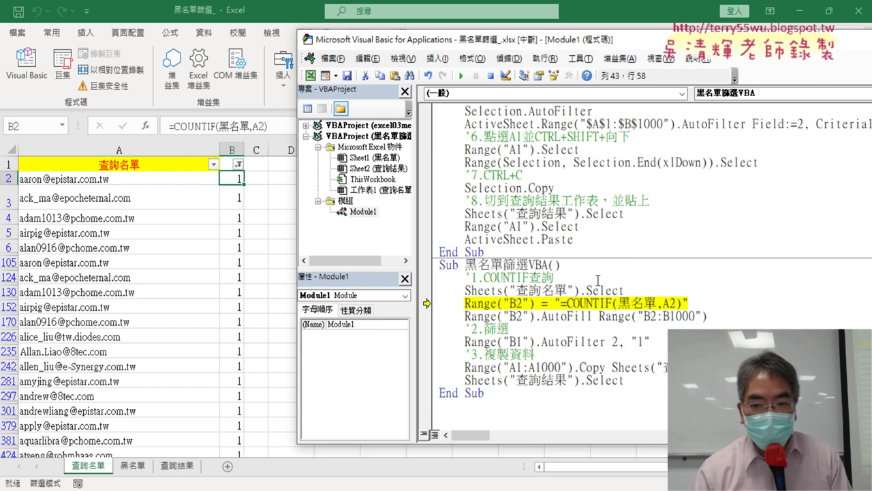
left_click(616, 287)
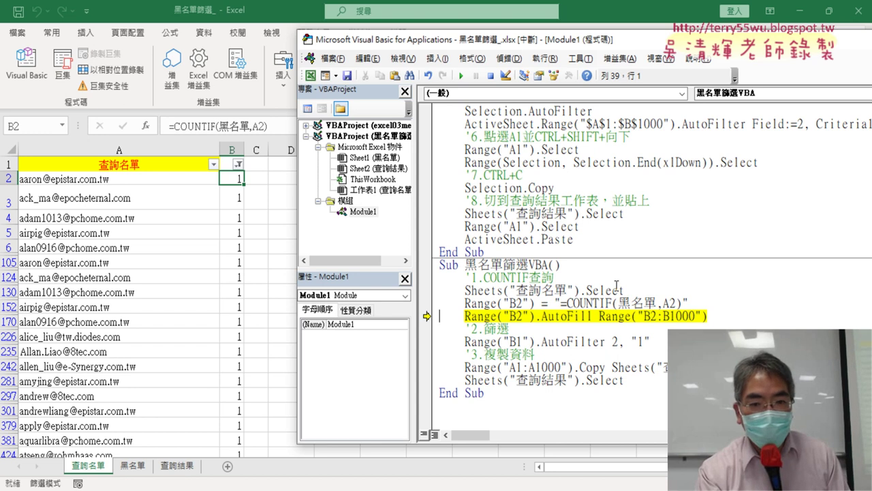
Step: Step through AutoFill, AutoFilter, Copy and the 查詢結果 switch to End Sub, then select the macro body
key("F8")
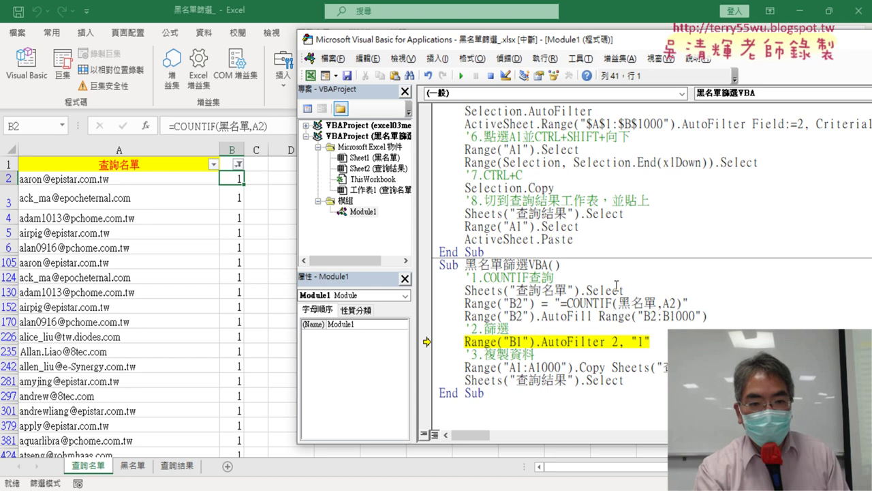
key("F8")
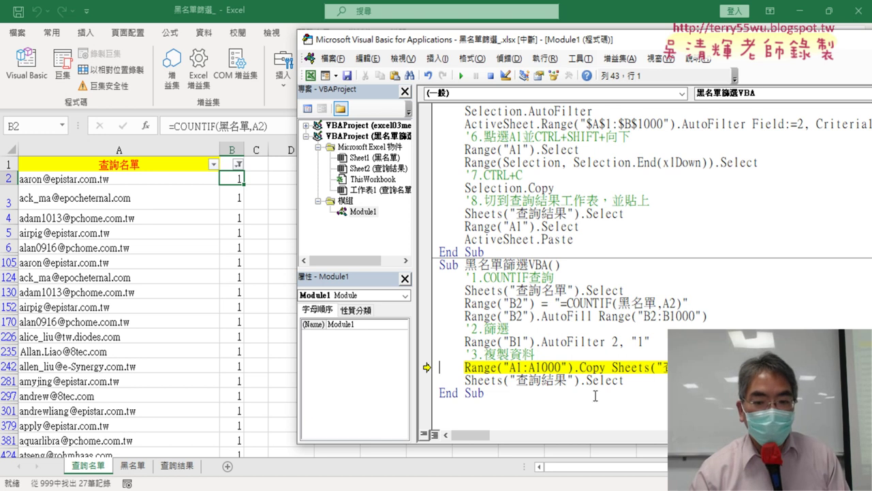
key("F8")
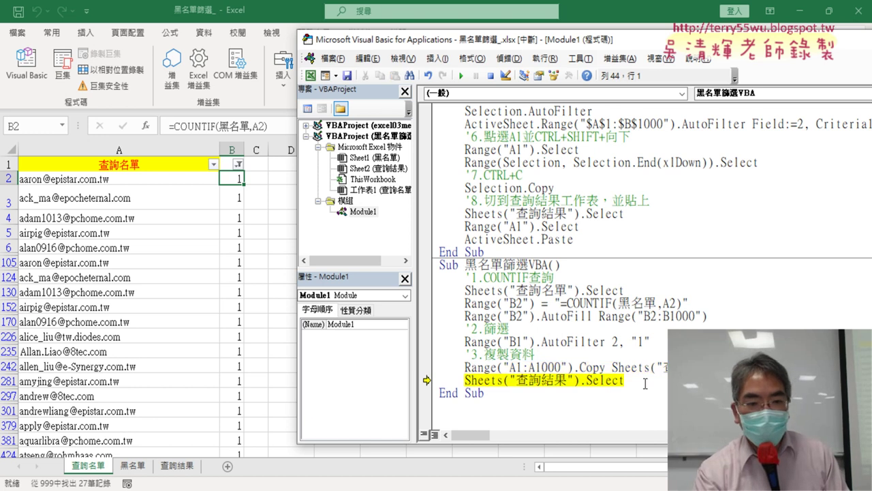
key("F8")
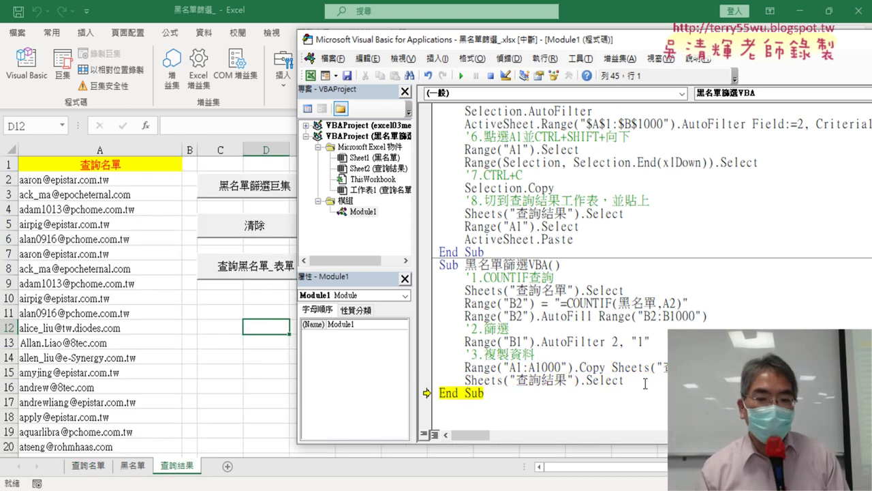
key("F8")
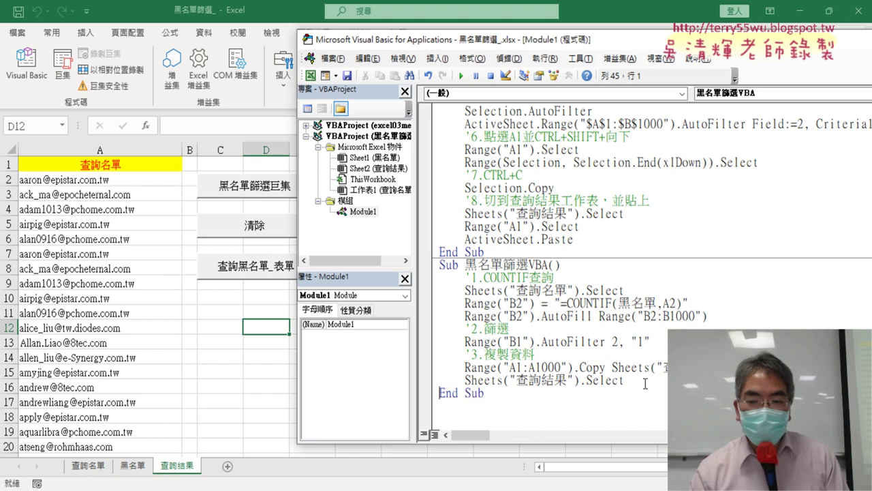
left_click_drag(646, 383, 436, 283)
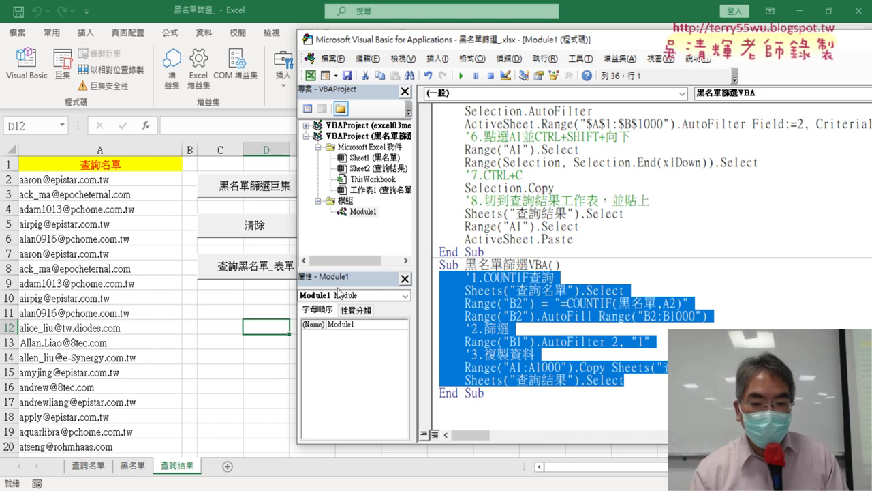
Step: Select the complete 黑名單篩選VBA code in the Google Docs page, then bring back the VBA editor and Excel workbook
key("alt+Tab")
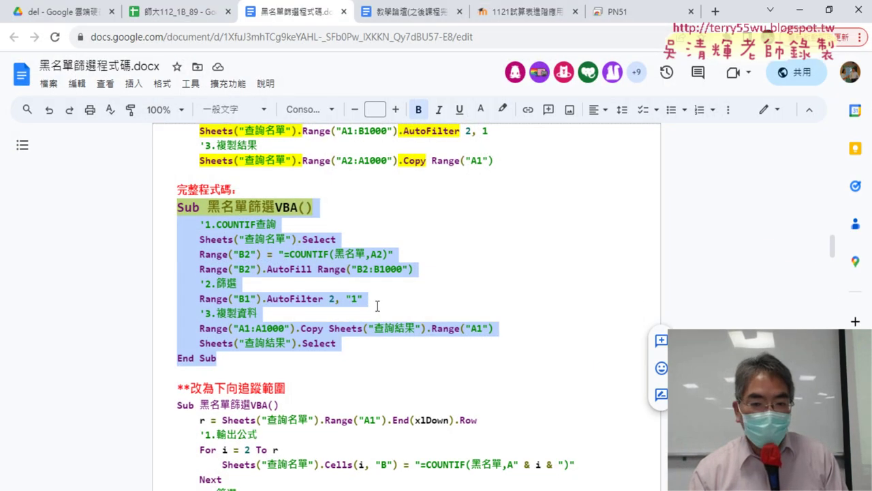
left_click_drag(248, 360, 170, 209)
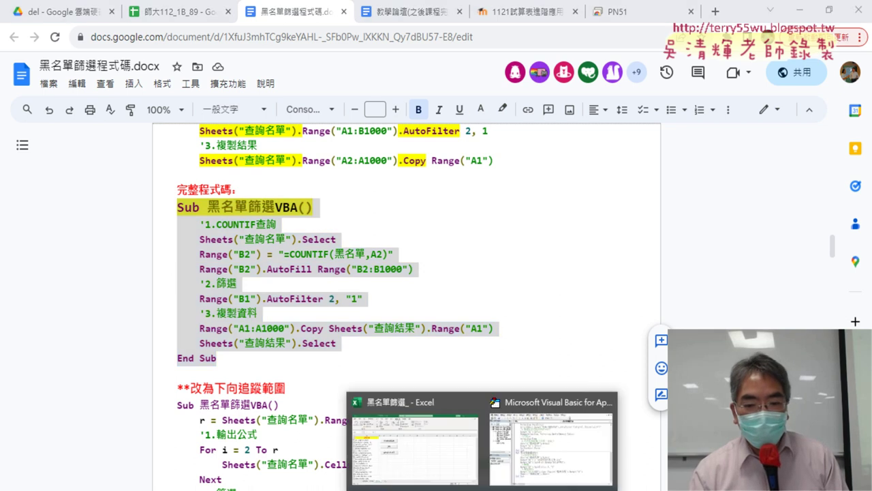
left_click(542, 451)
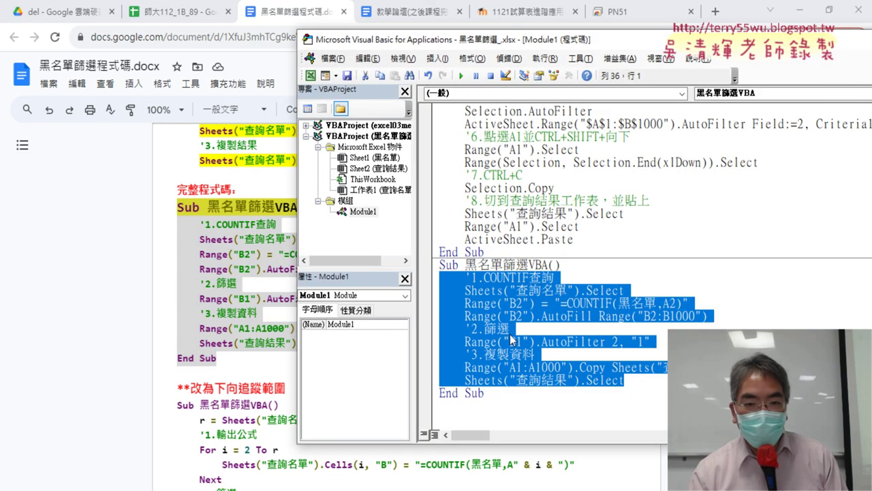
left_click(801, 19)
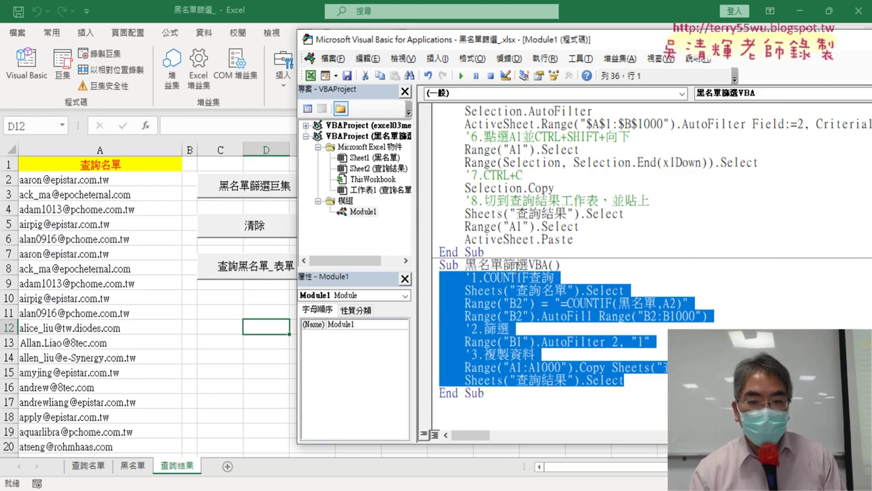
Step: Assign the 黑名單篩選VBA macro to the 查詢黑名單_表單 button, copying the macro name
right_click(249, 268)
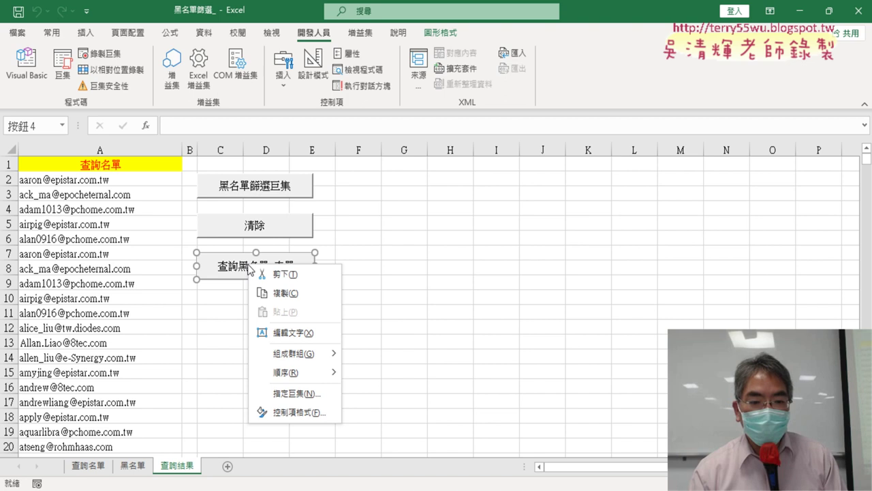
left_click(301, 393)
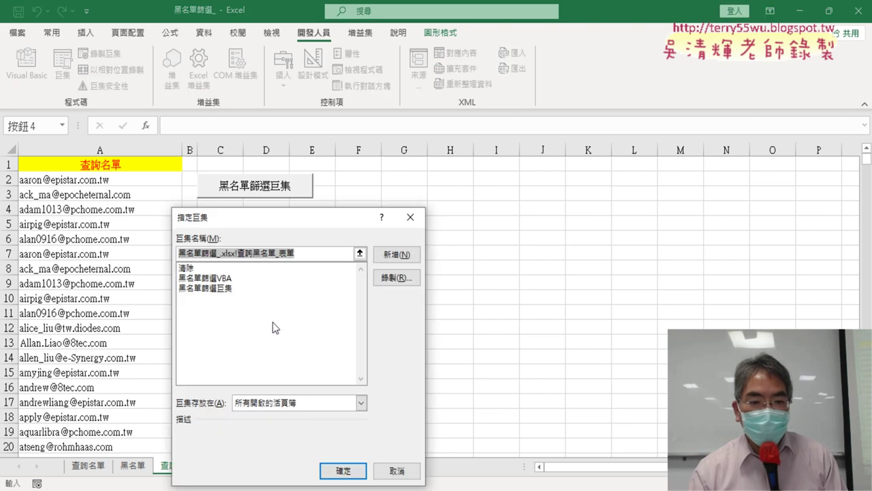
left_click(231, 278)
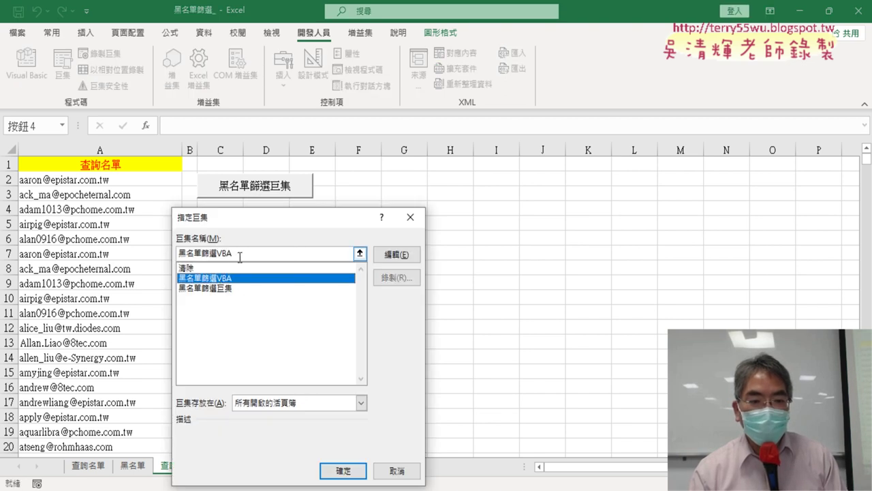
left_click_drag(231, 253, 174, 263)
right_click(215, 257)
left_click(244, 283)
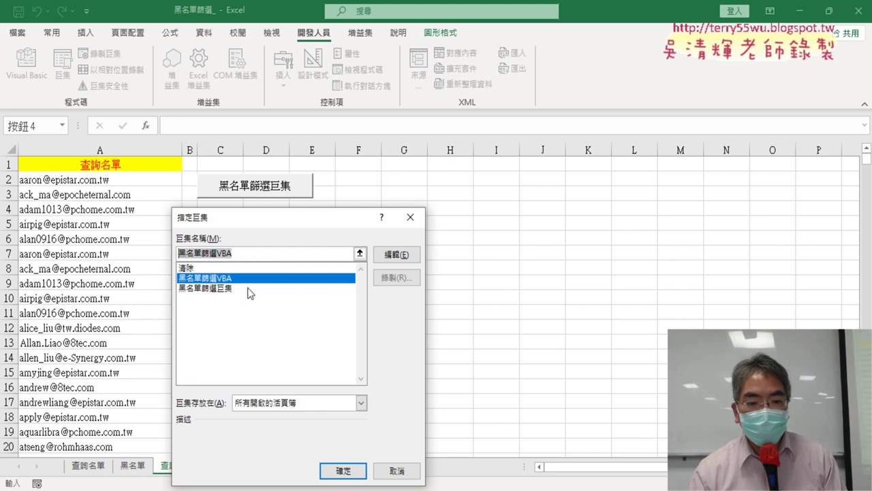
left_click(345, 471)
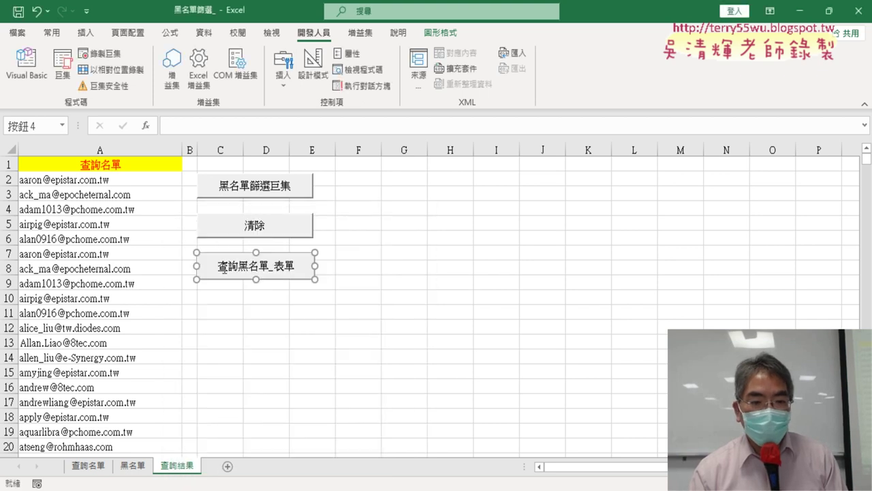
Step: Change the button's caption to 黑名單篩選VBA
left_click(224, 267)
key("Delete")
key("Delete")
key("Delete")
key("Delete")
key("Delete")
key("Delete")
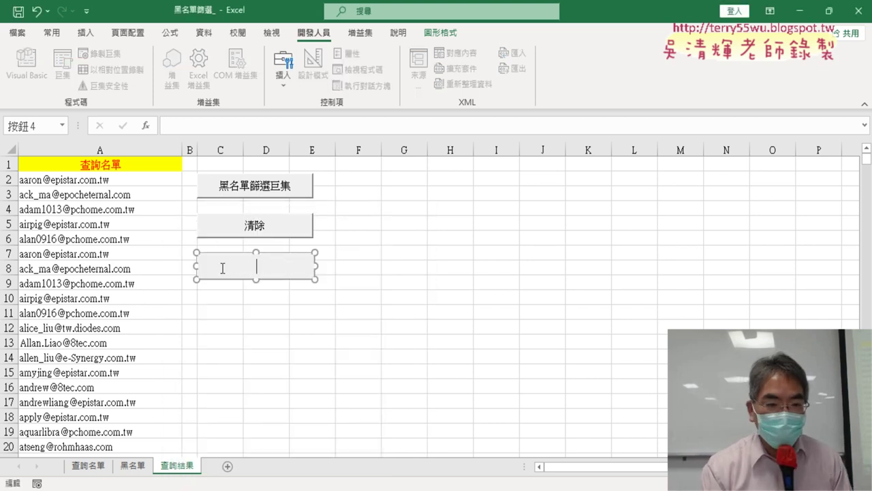
type("黑名單篩選VBA")
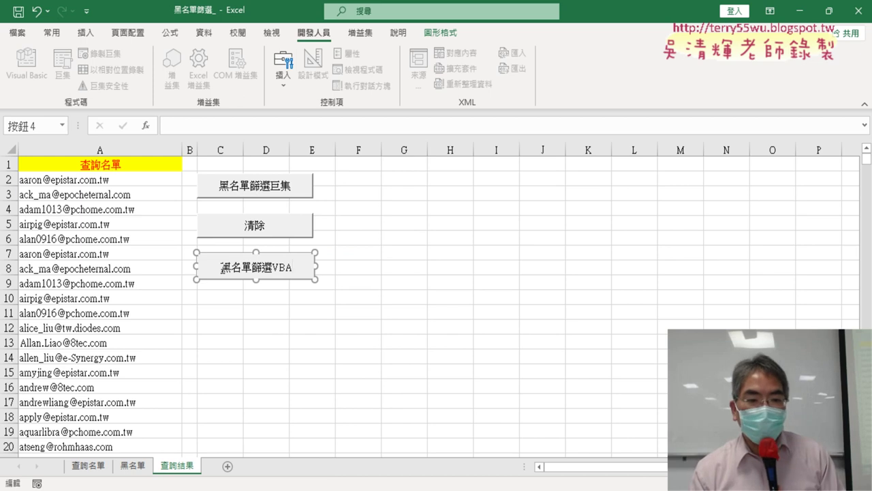
left_click(399, 252)
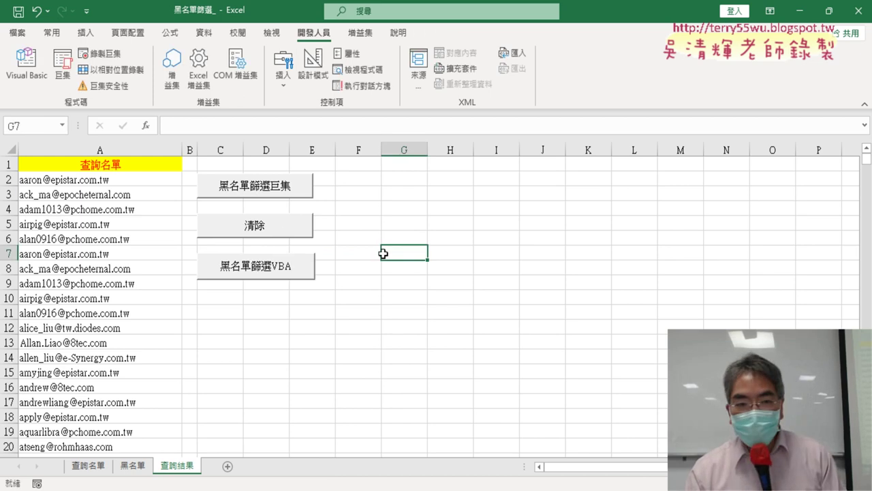
Step: Alternate 清除 with the recorded 黑名單篩選巨集 and new 黑名單篩選VBA buttons, then reopen the macro code
left_click(280, 227)
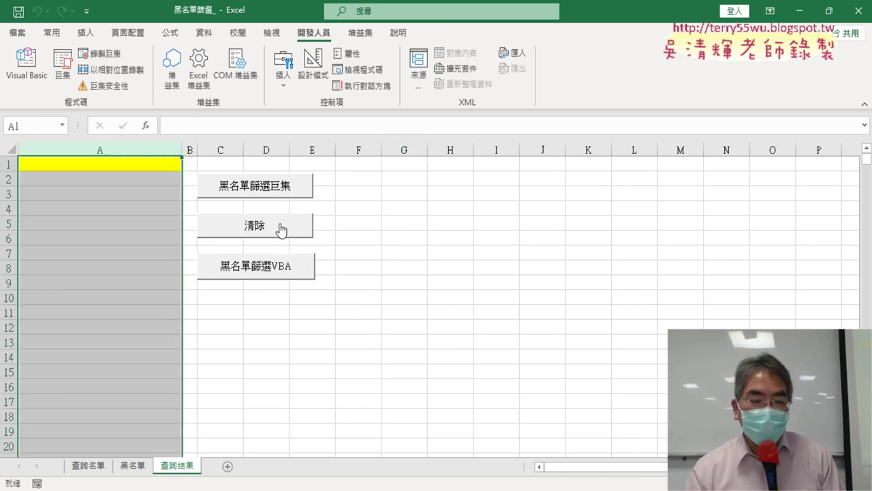
left_click(266, 191)
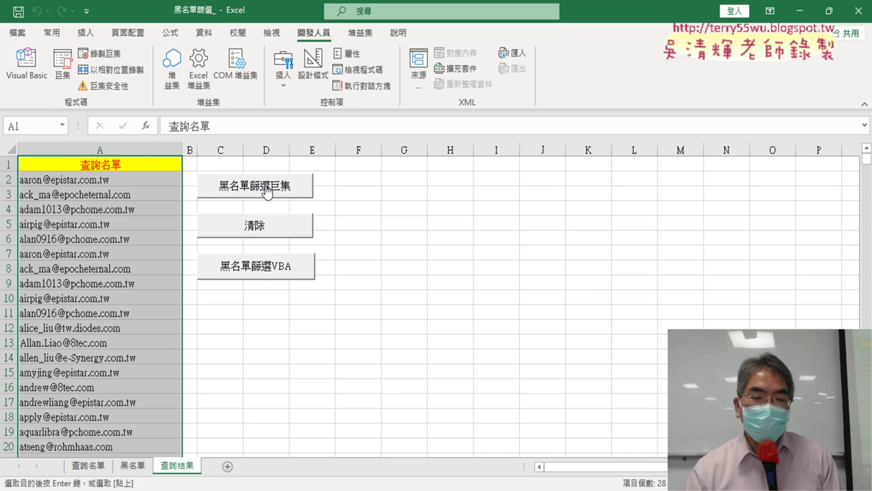
left_click(268, 233)
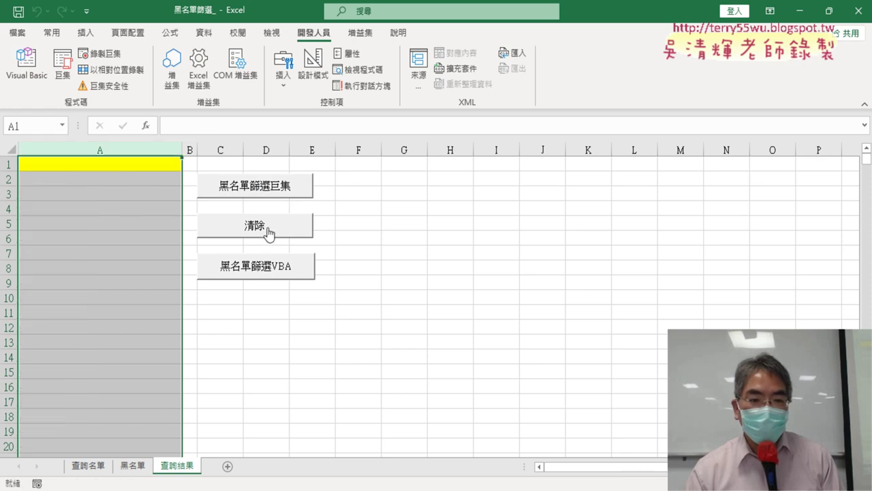
left_click(280, 272)
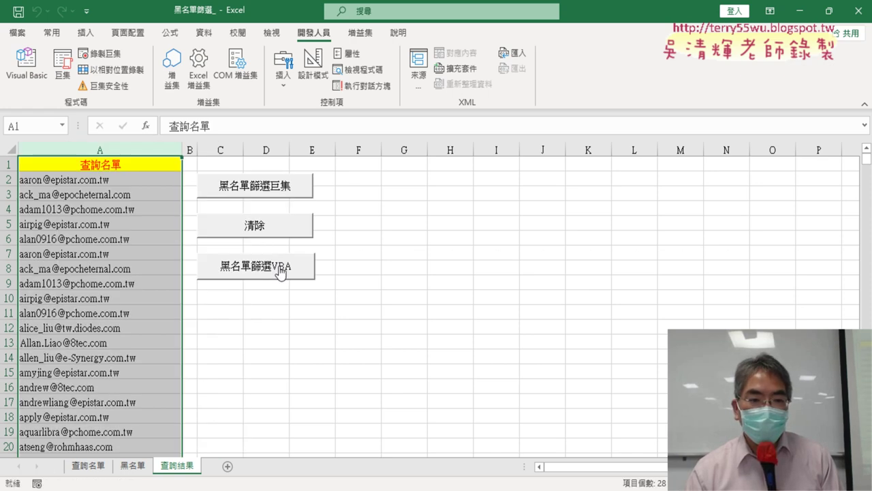
left_click(270, 235)
left_click(270, 270)
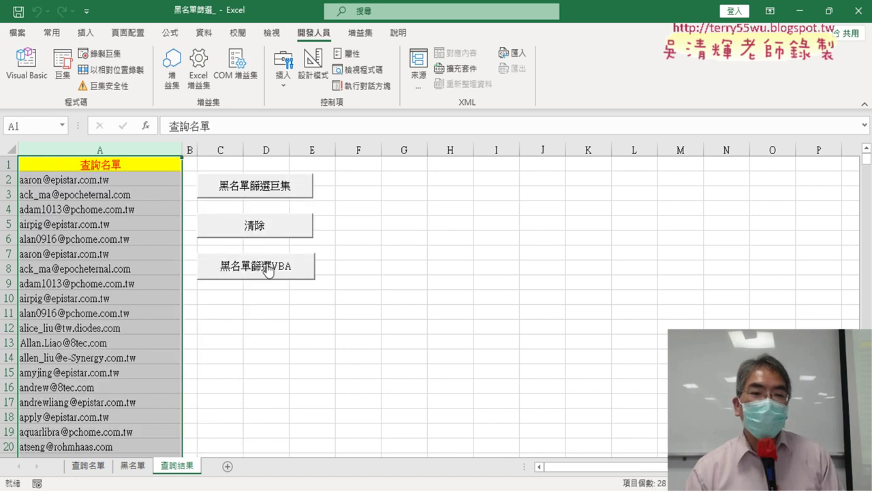
left_click(26, 65)
Step: Copy the Application.ScreenUpdating = False line from the recorded macro
scroll(611, 206, "up", 4)
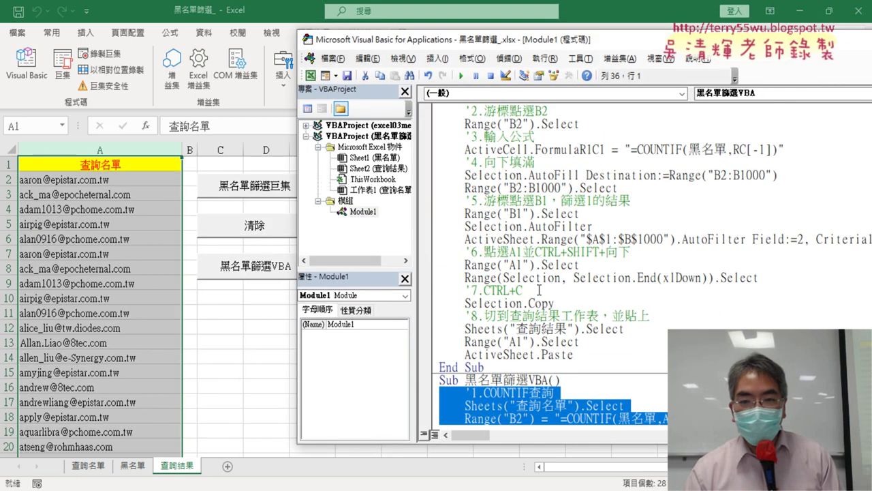
scroll(610, 206, "up", 3)
scroll(610, 206, "up", 2)
left_click_drag(695, 239, 421, 240)
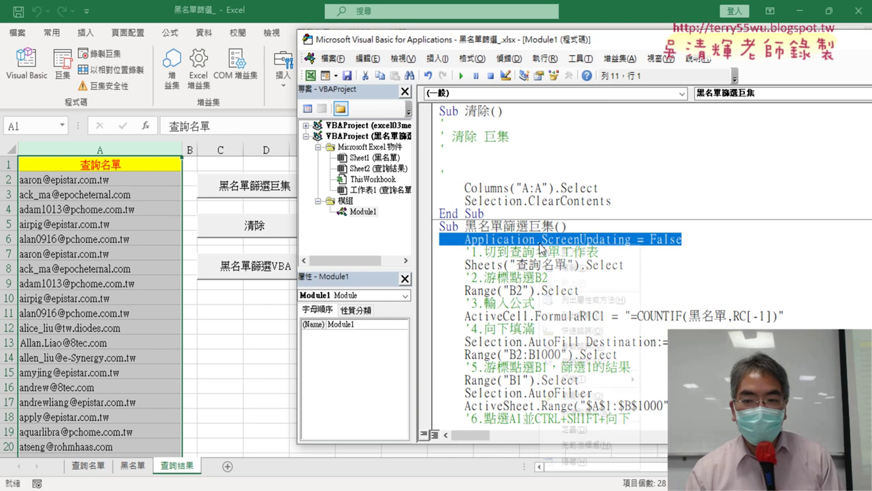
right_click(539, 244)
left_click(572, 268)
Step: Paste it as a new first line under Sub 黑名單篩選VBA() and return to the worksheet
scroll(576, 269, "down", 7)
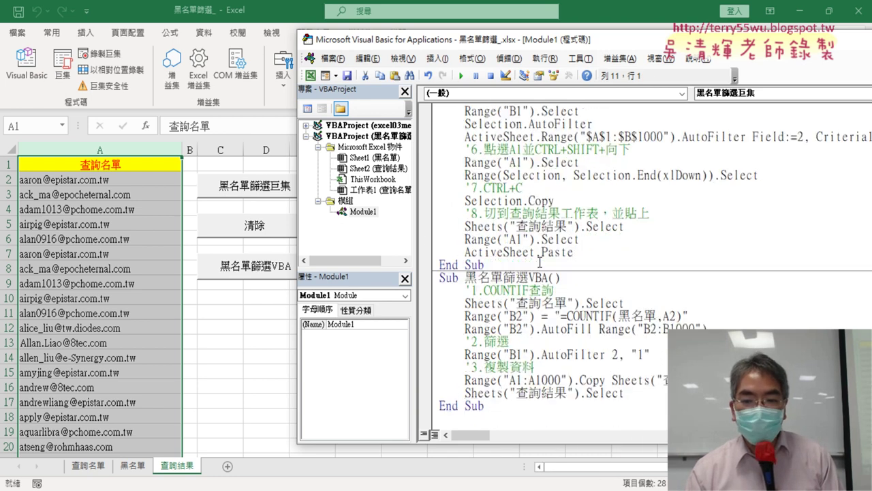
scroll(579, 268, "down", 1)
left_click(580, 267)
key("Return")
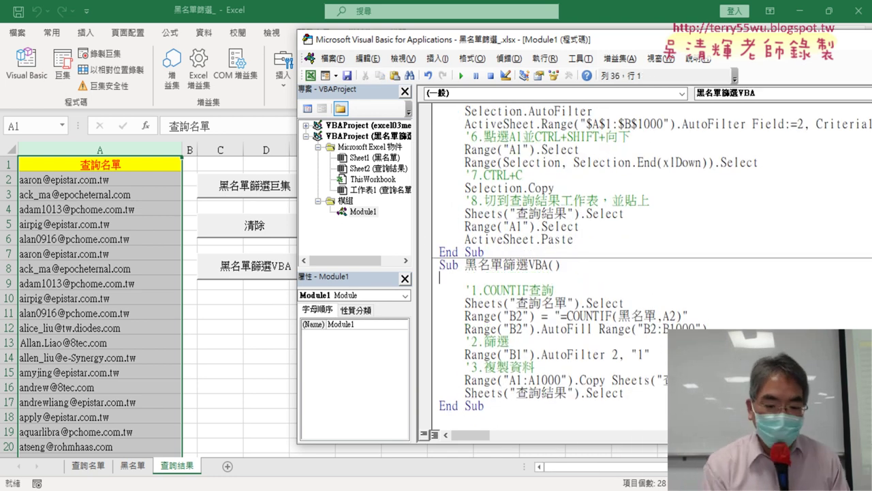
key("ctrl+v")
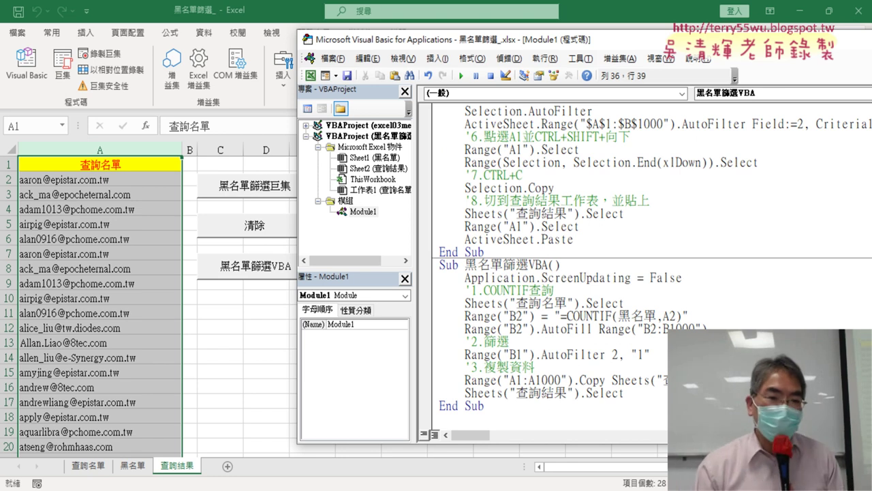
left_click(218, 336)
left_click(272, 227)
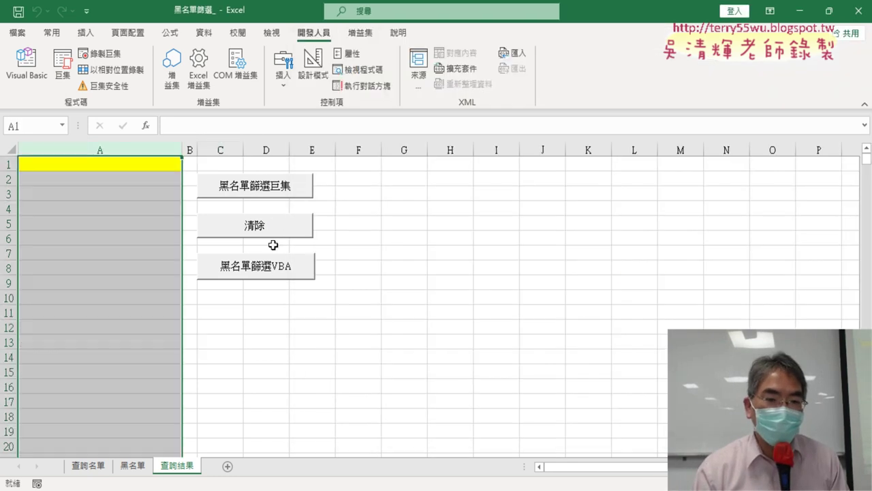
left_click(276, 271)
left_click(270, 233)
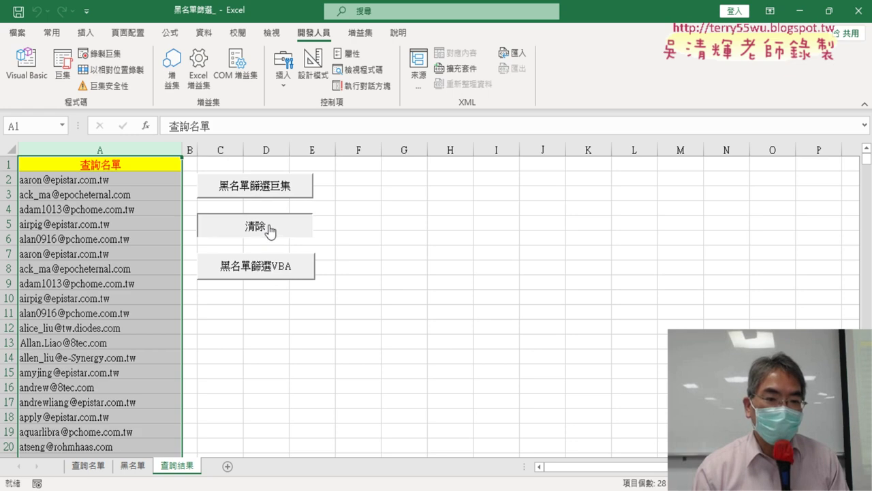
left_click(272, 269)
left_click(277, 228)
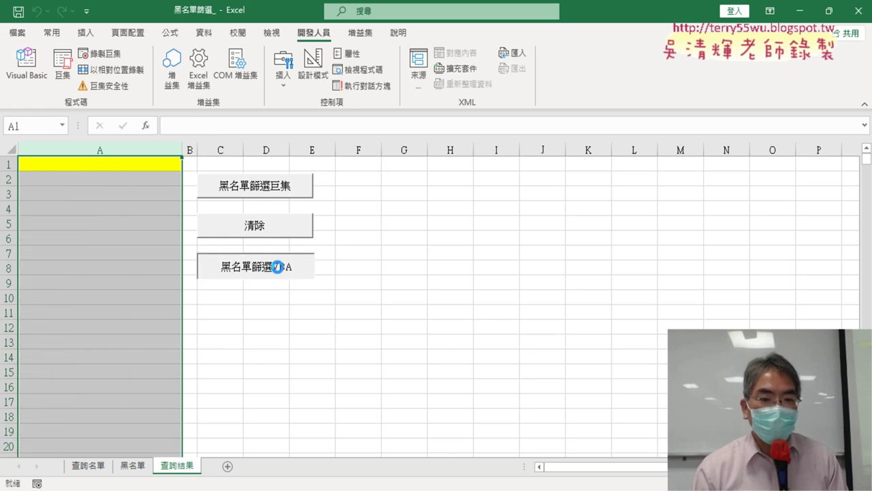
left_click(274, 267)
left_click(280, 227)
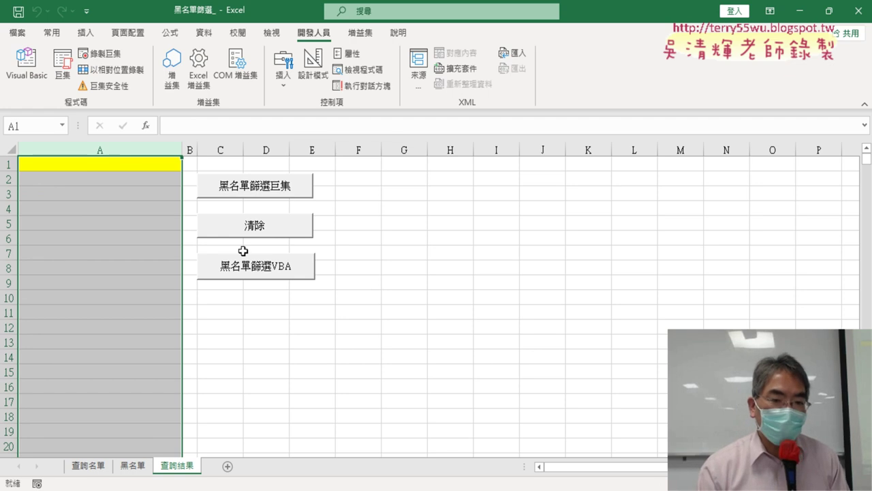
left_click(272, 189)
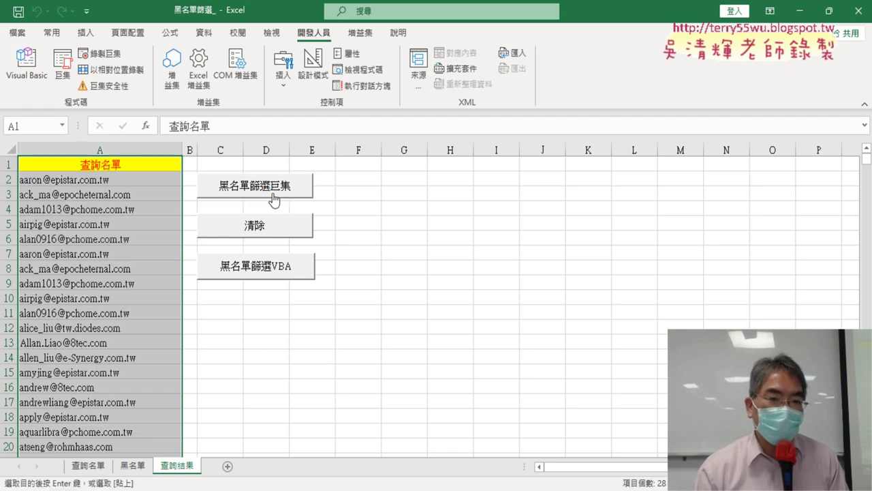
left_click(271, 228)
left_click(279, 269)
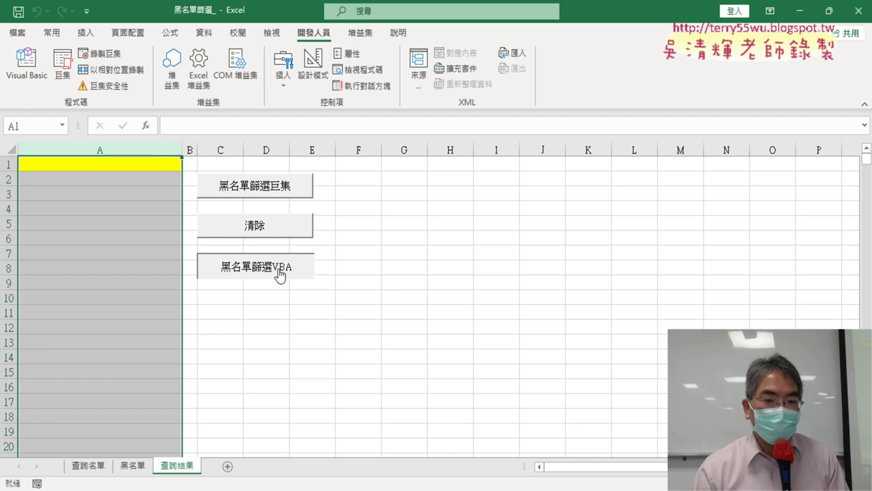
left_click(283, 229)
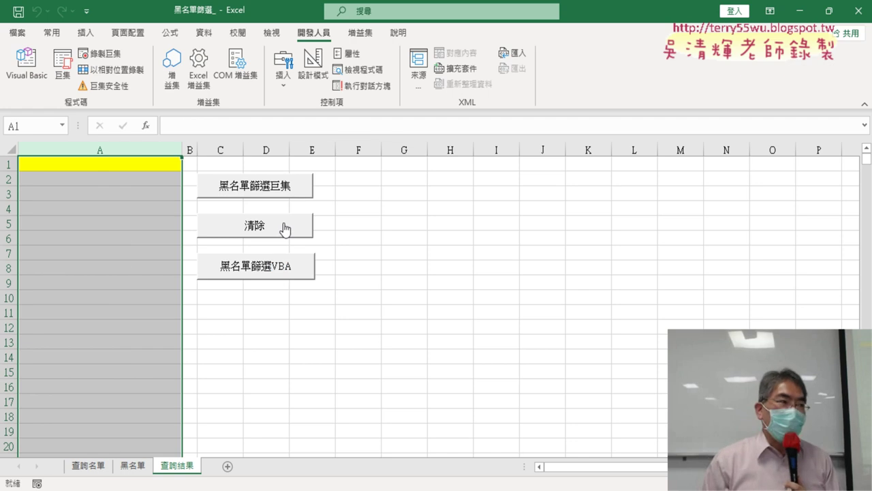